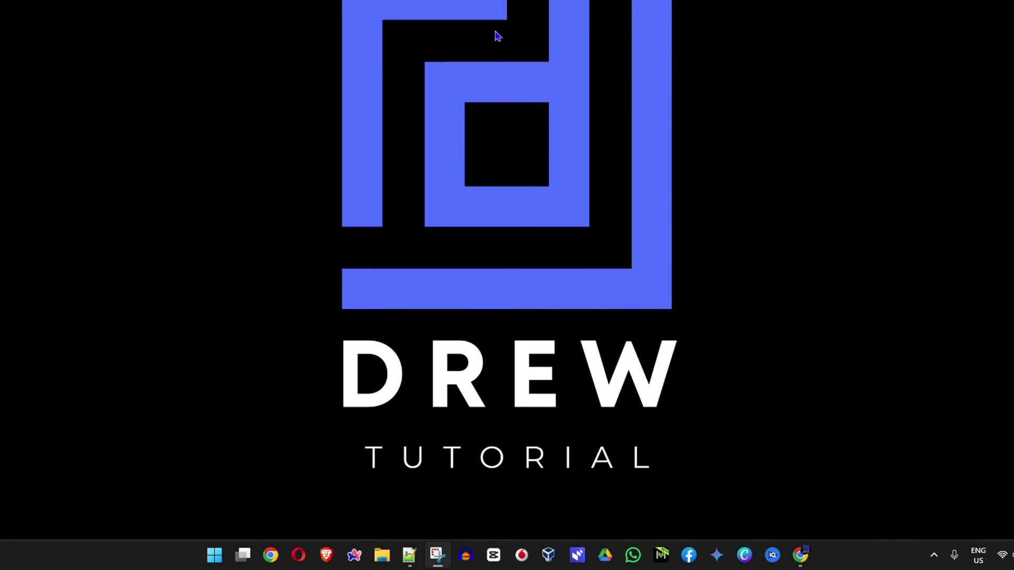
# Launch Microsoft Edge from Start and load youtube.com.
pyautogui.click(214, 555)
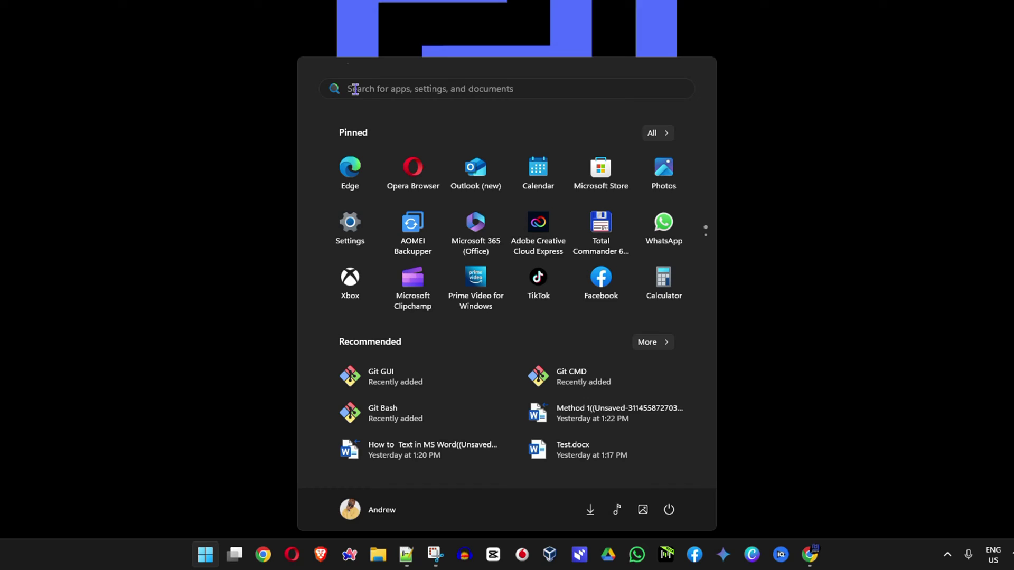
pyautogui.click(344, 168)
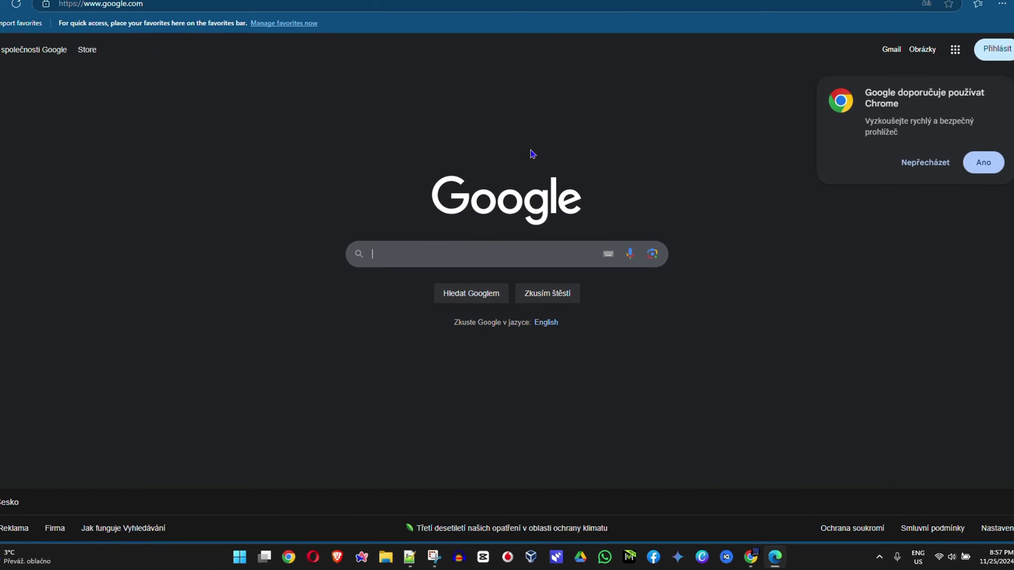
pyautogui.click(228, 34)
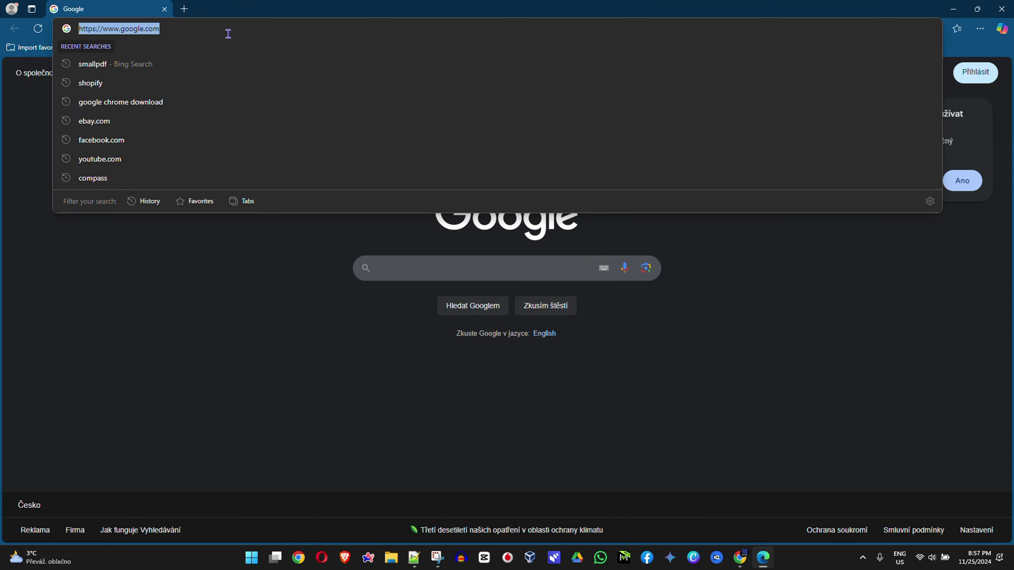
pyautogui.write('youtube.com')
pyautogui.press('Return')
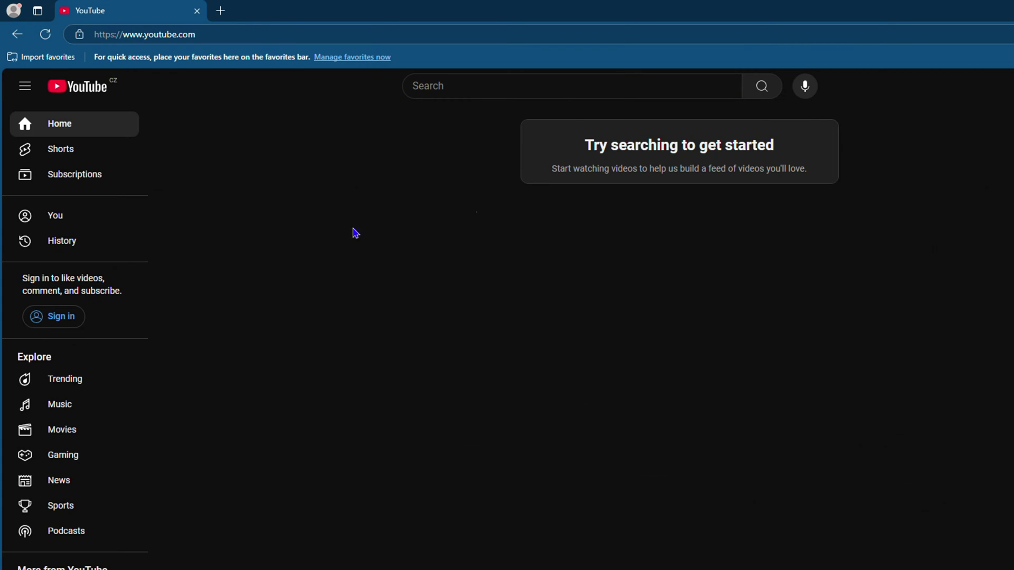
# Search 'drew tutorial', browse the channel's Videos list, then close Edge.
pyautogui.click(574, 85)
pyautogui.write('drew tutorial')
pyautogui.press('Return')
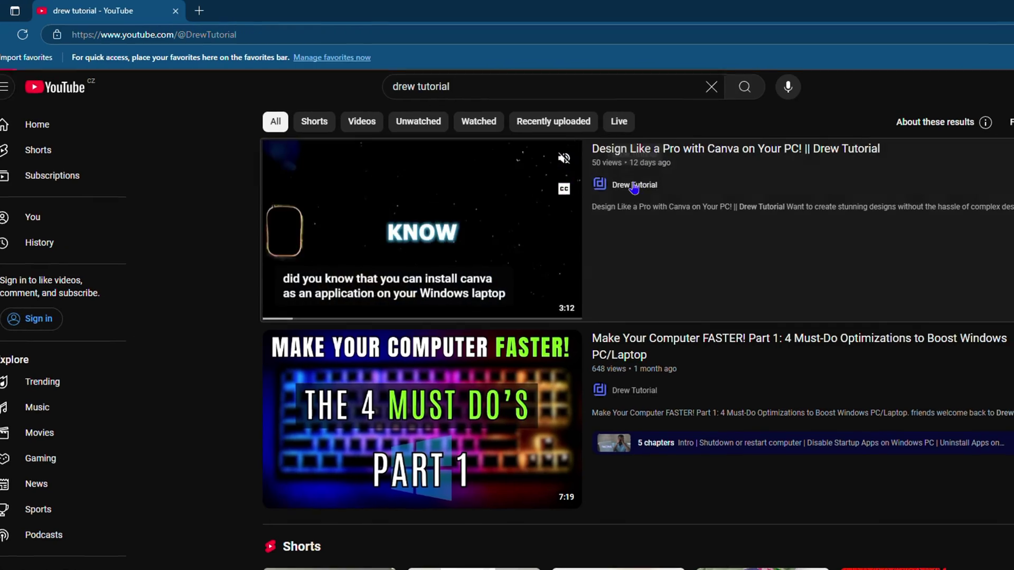
pyautogui.click(652, 183)
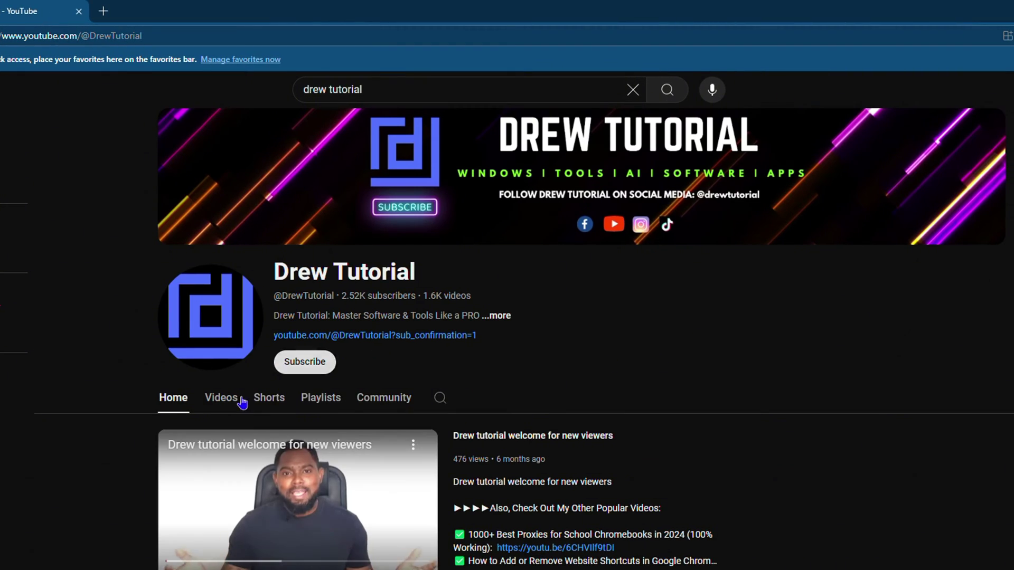
pyautogui.click(217, 402)
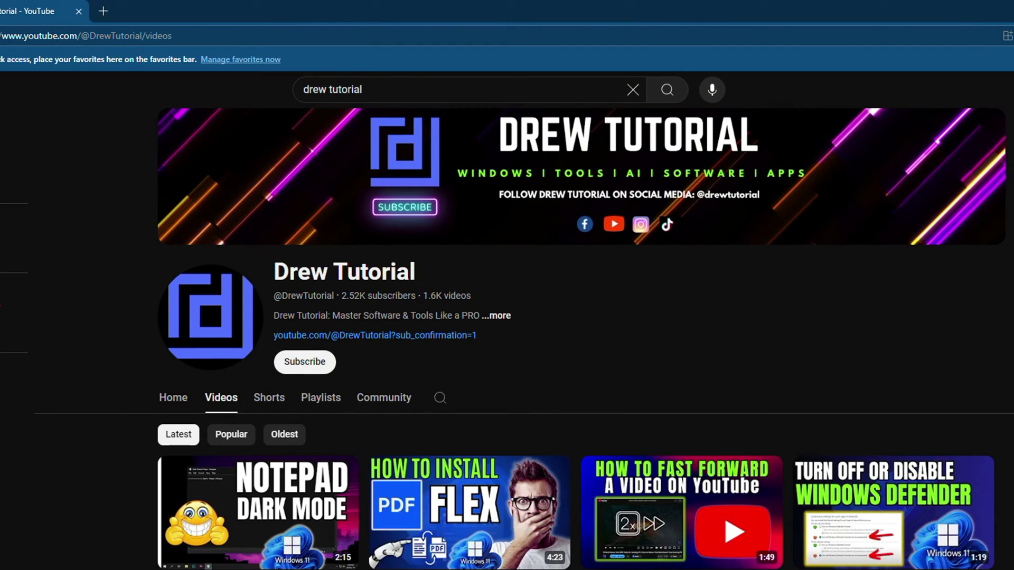
pyautogui.scroll(-8, 570, 317)
pyautogui.scroll(5, 571, 317)
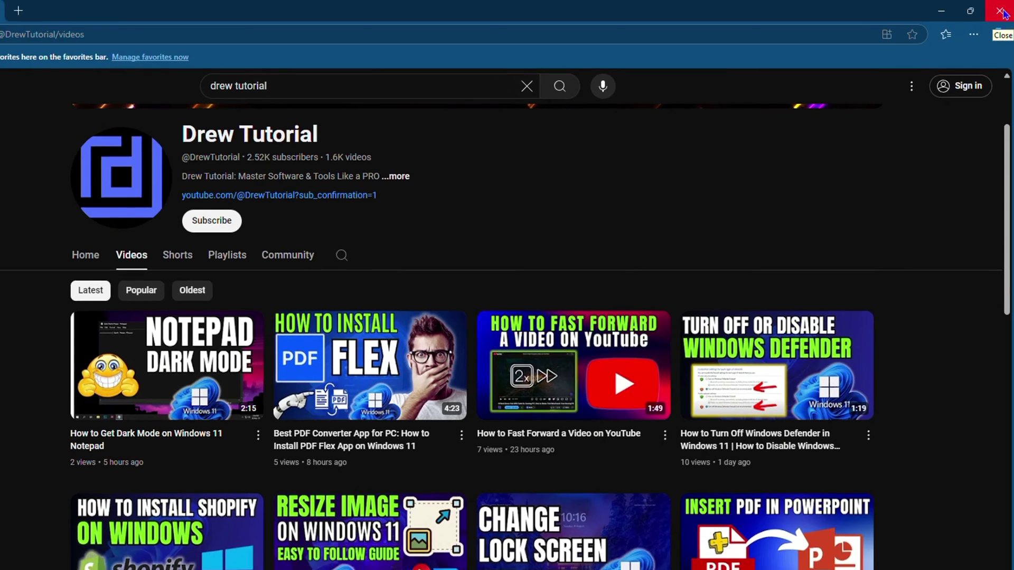
pyautogui.click(1002, 12)
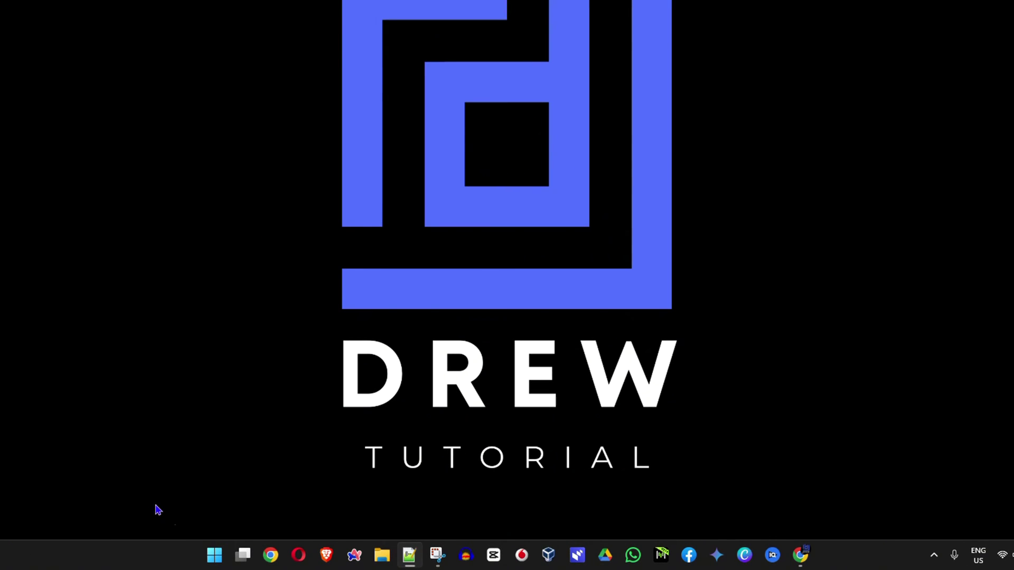
# Find Control Panel through the Start search and go to its Windows Defender Firewall page.
pyautogui.click(214, 554)
pyautogui.write('contro')
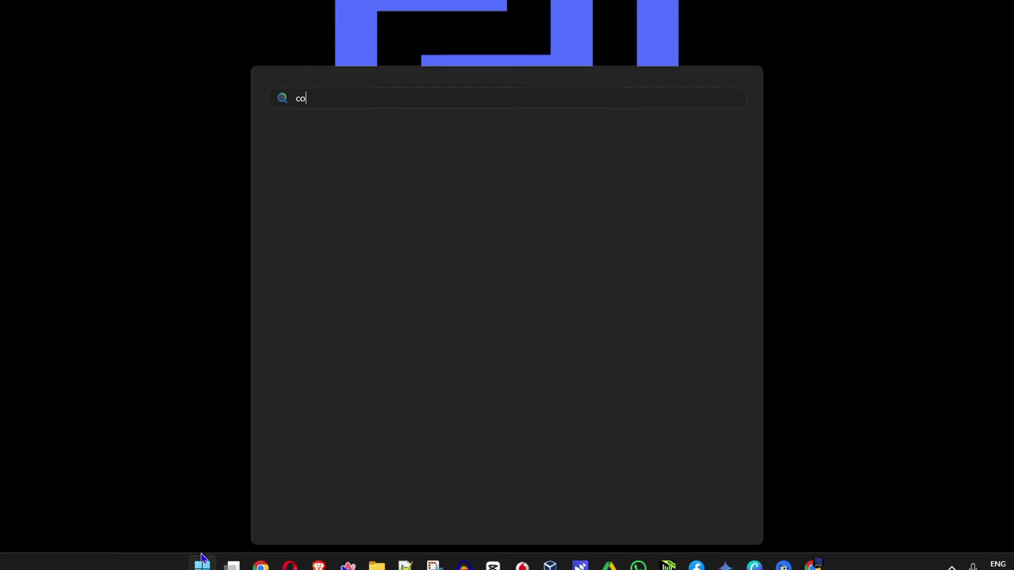
pyautogui.click(319, 187)
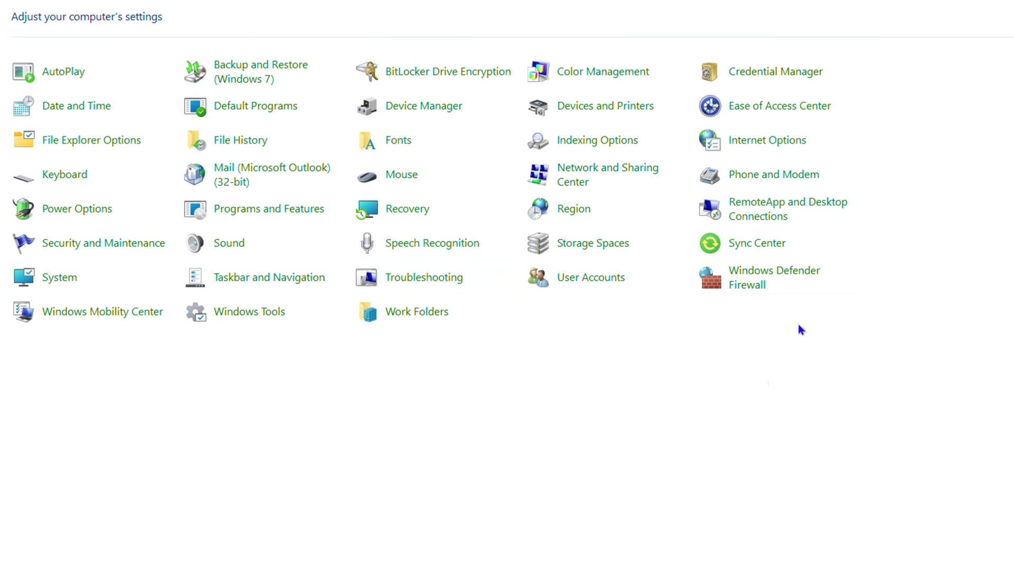
pyautogui.click(765, 286)
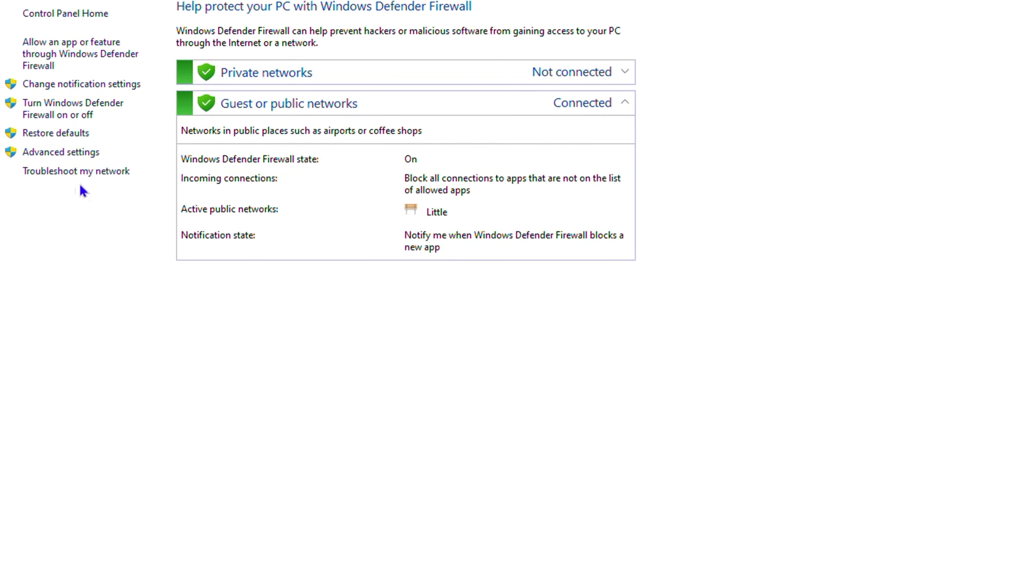
# Open Advanced settings, move the window into view, and select Inbound Rules.
pyautogui.click(60, 153)
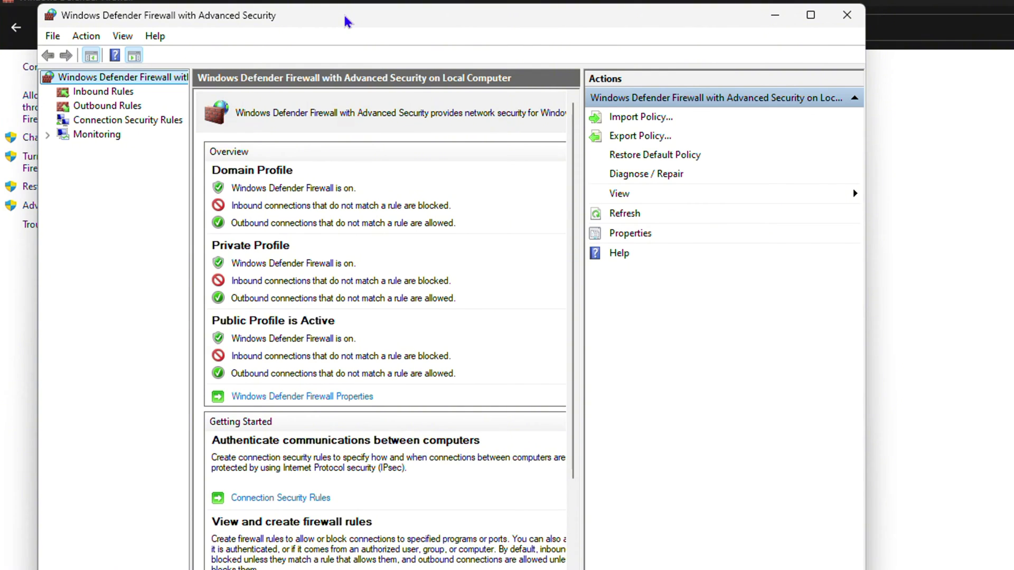
pyautogui.moveTo(343, 13); pyautogui.dragTo(687, 84)
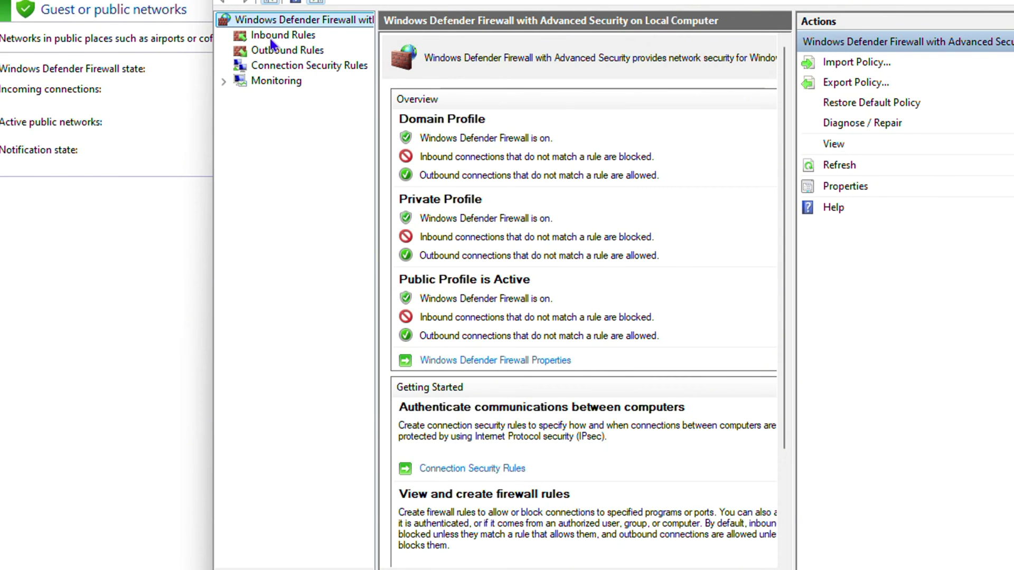
pyautogui.click(272, 37)
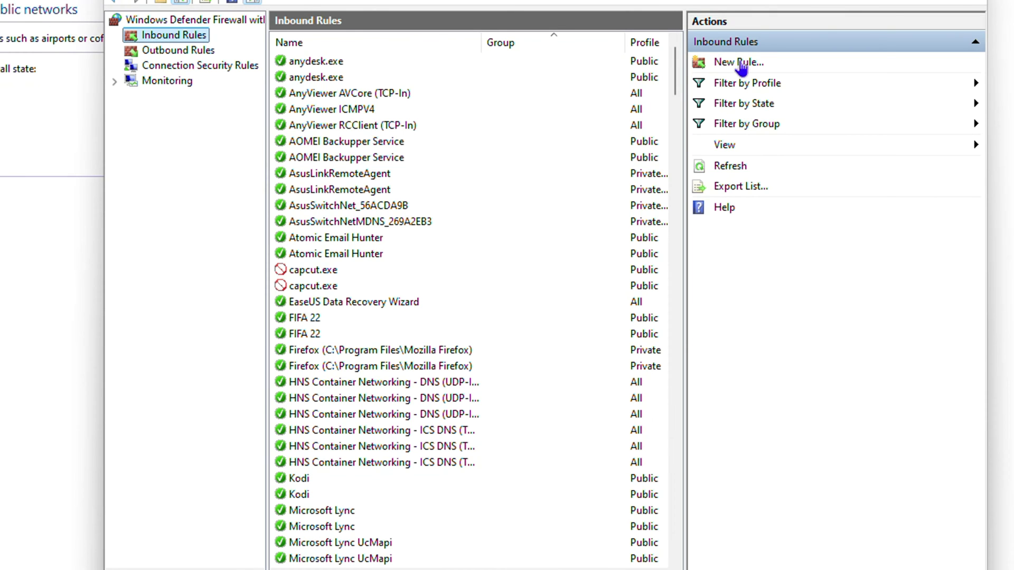
# Start a new Program inbound rule set to 'This program path', cancelling the Browse dialog.
pyautogui.click(738, 65)
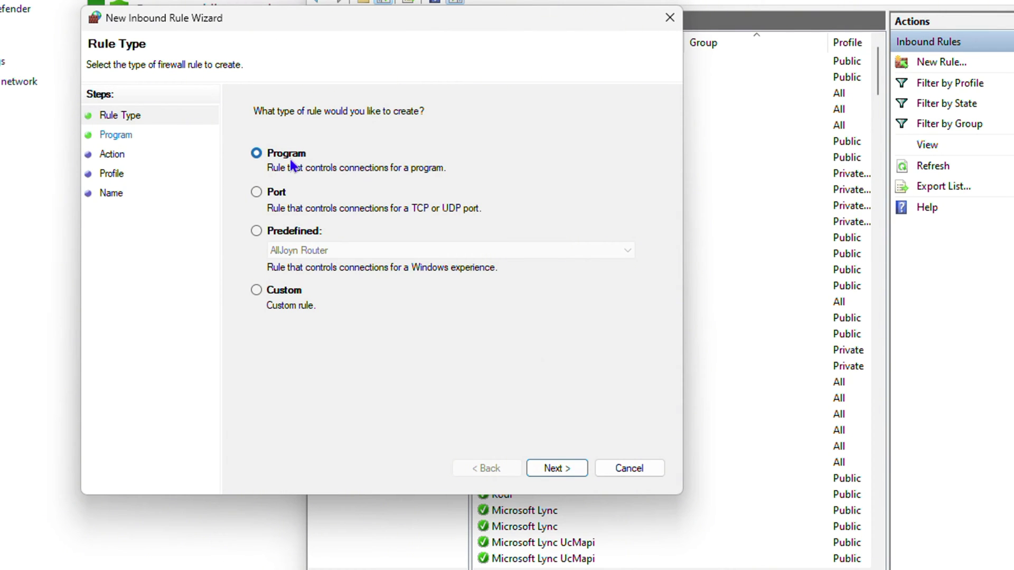
pyautogui.click(544, 468)
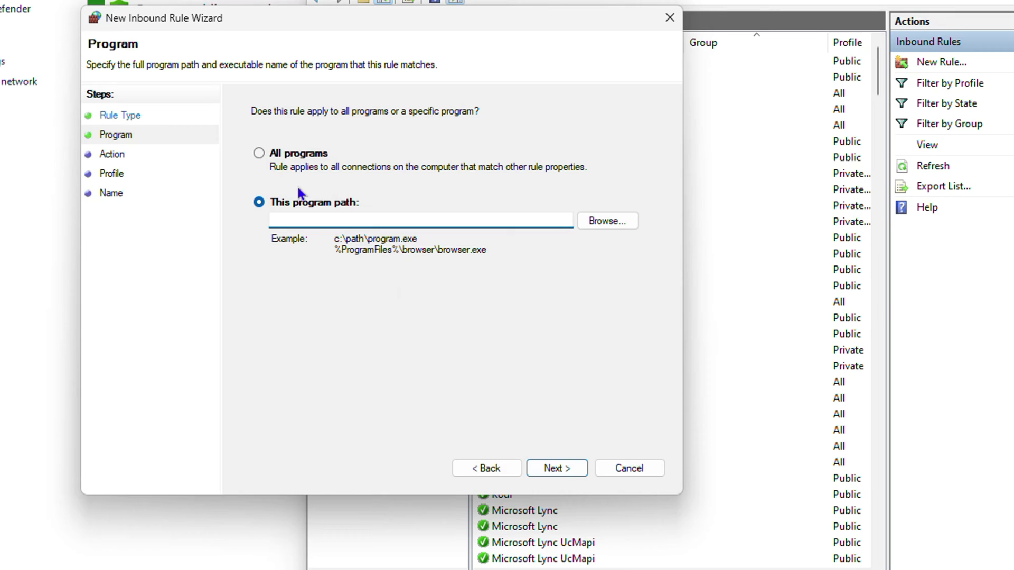
pyautogui.click(359, 226)
pyautogui.click(615, 222)
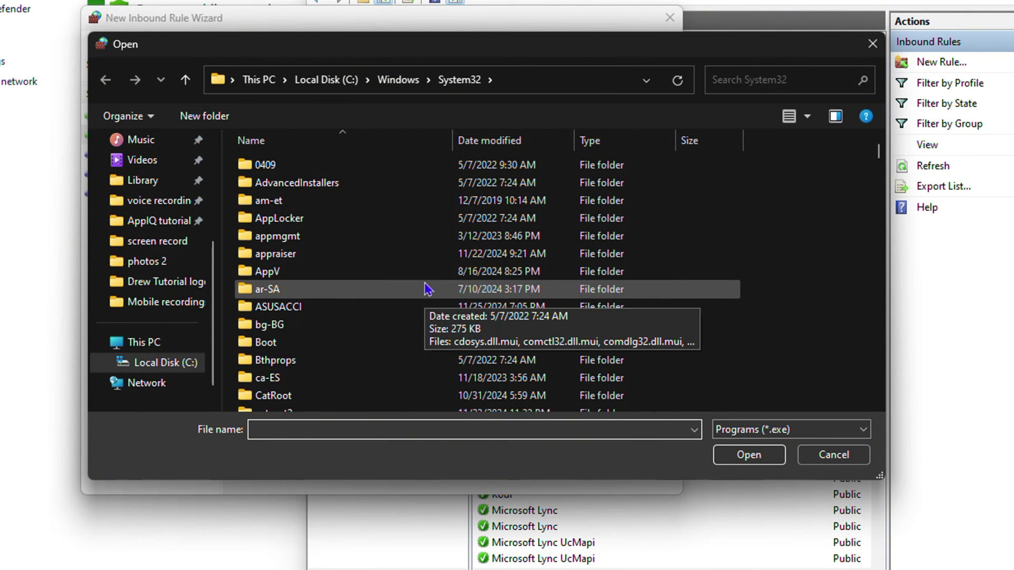
pyautogui.press('Escape')
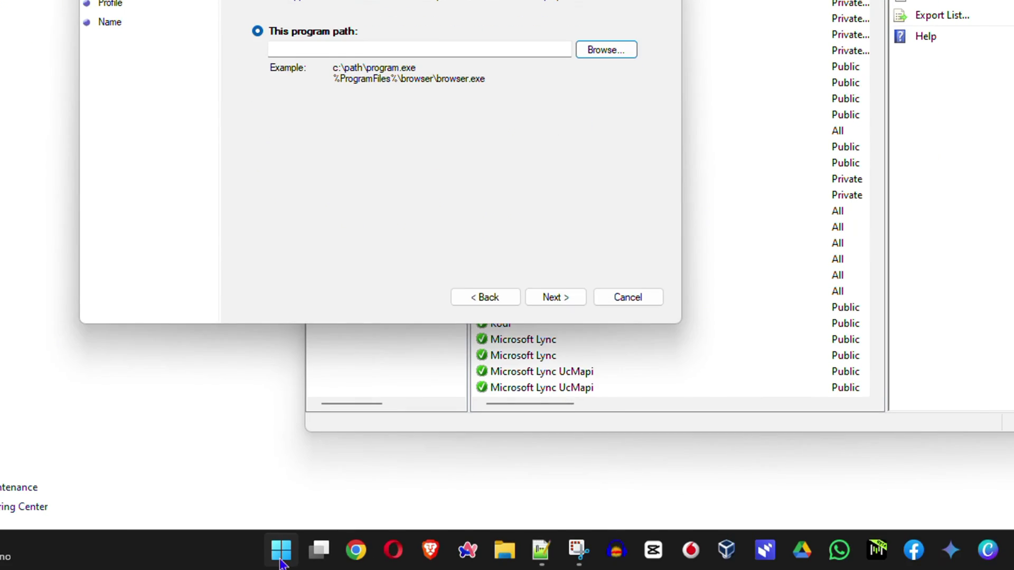
# Locate the Edge shortcut from Start search, then open the folder holding msedge.exe.
pyautogui.click(280, 560)
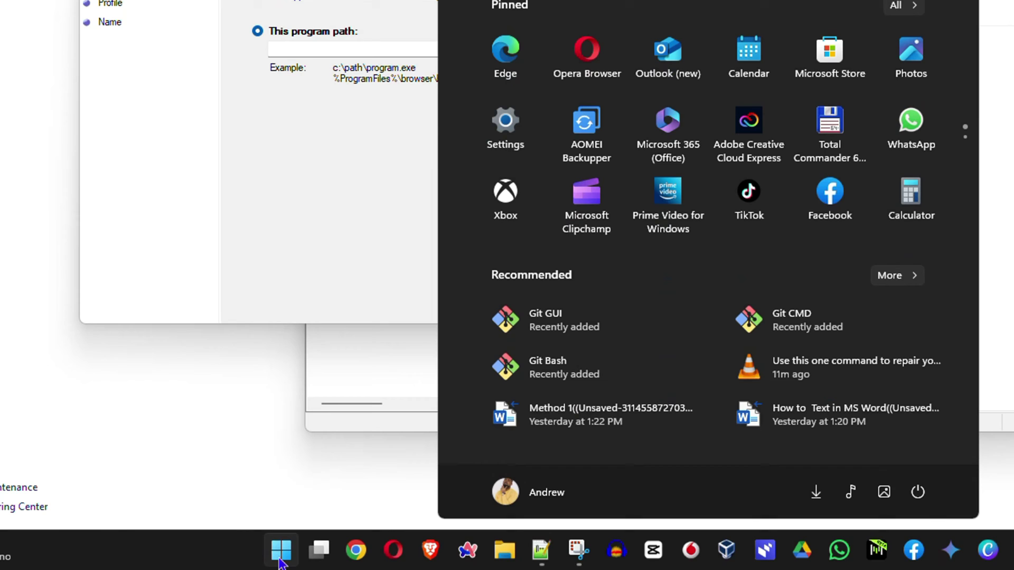
pyautogui.write('edge')
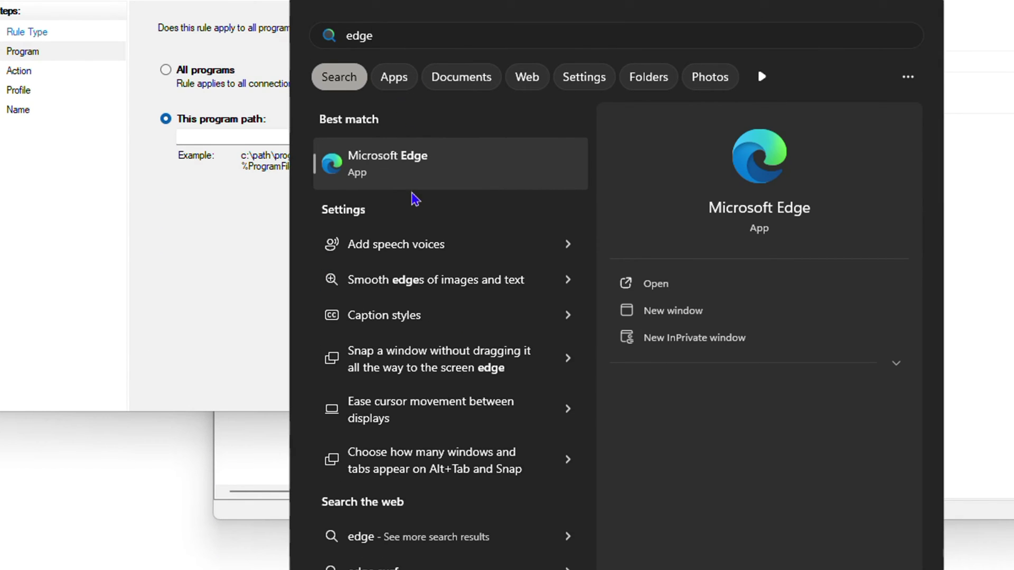
pyautogui.rightClick(392, 168)
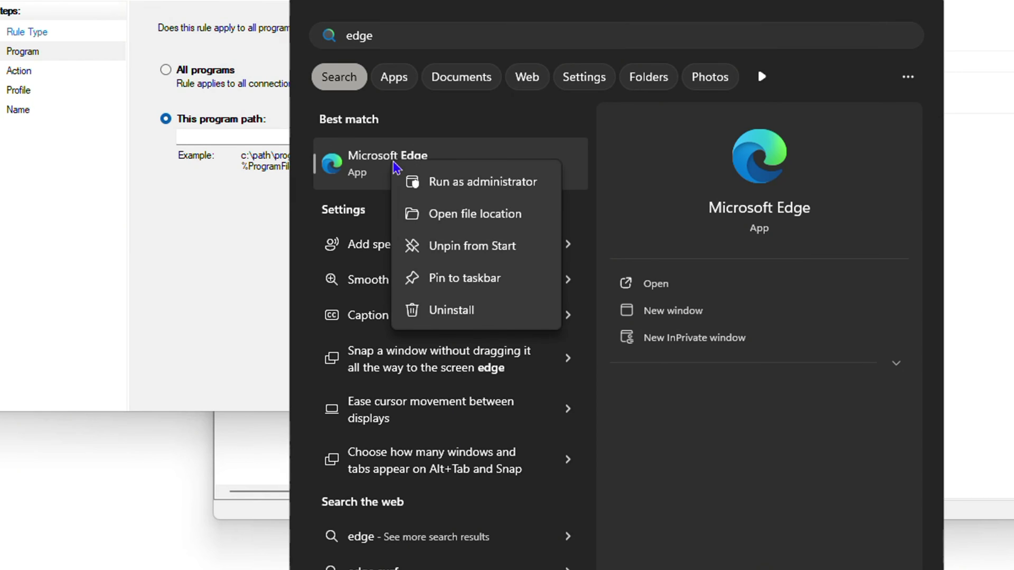
pyautogui.click(471, 220)
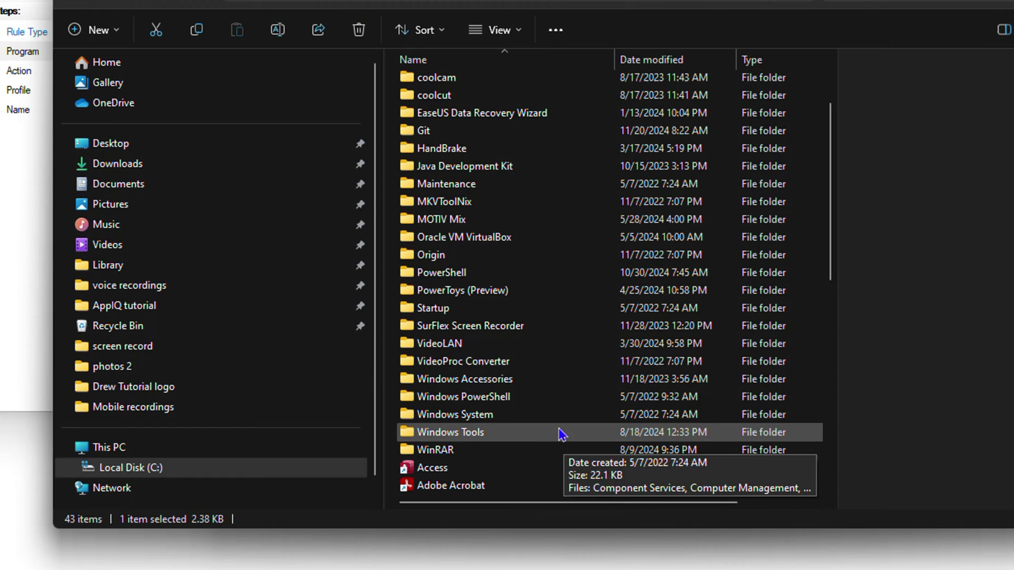
pyautogui.scroll(-1, 524, 317)
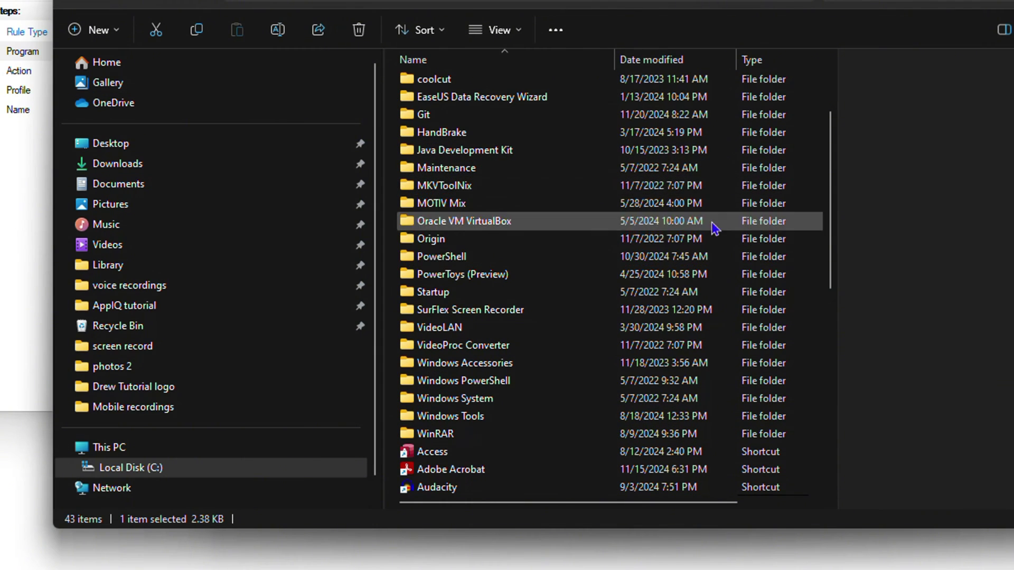
pyautogui.scroll(-3, 554, 276)
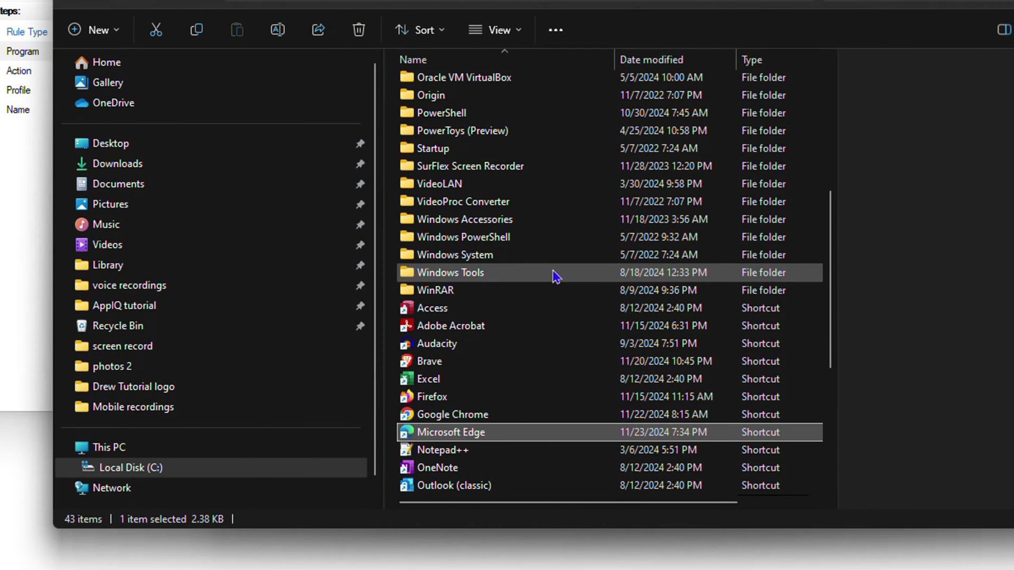
pyautogui.rightClick(446, 439)
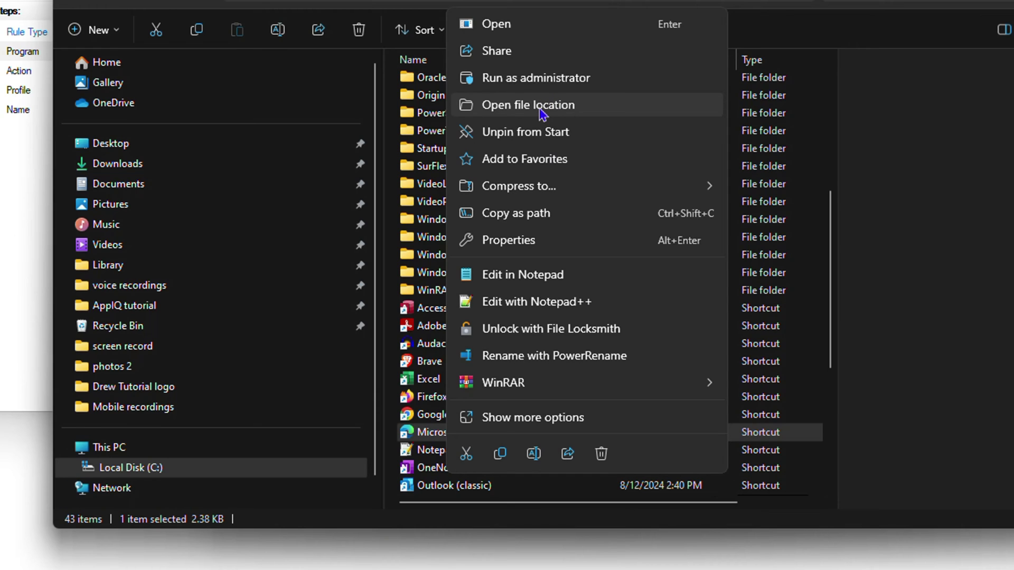
pyautogui.click(543, 111)
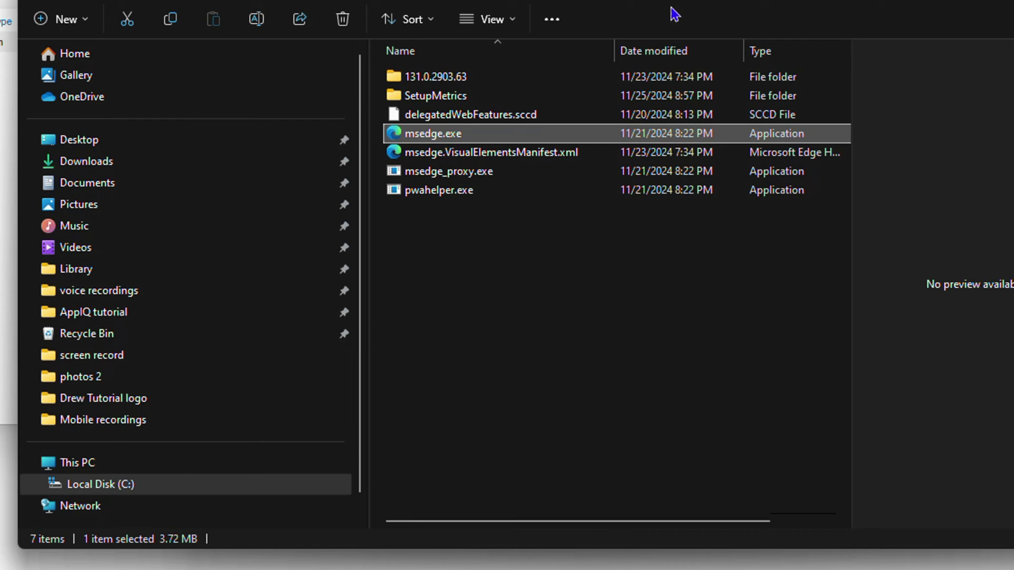
# Check the Google Chrome shortcut's target folder, then return to the Programs shortcuts.
pyautogui.hotkey('alt', 'Left')
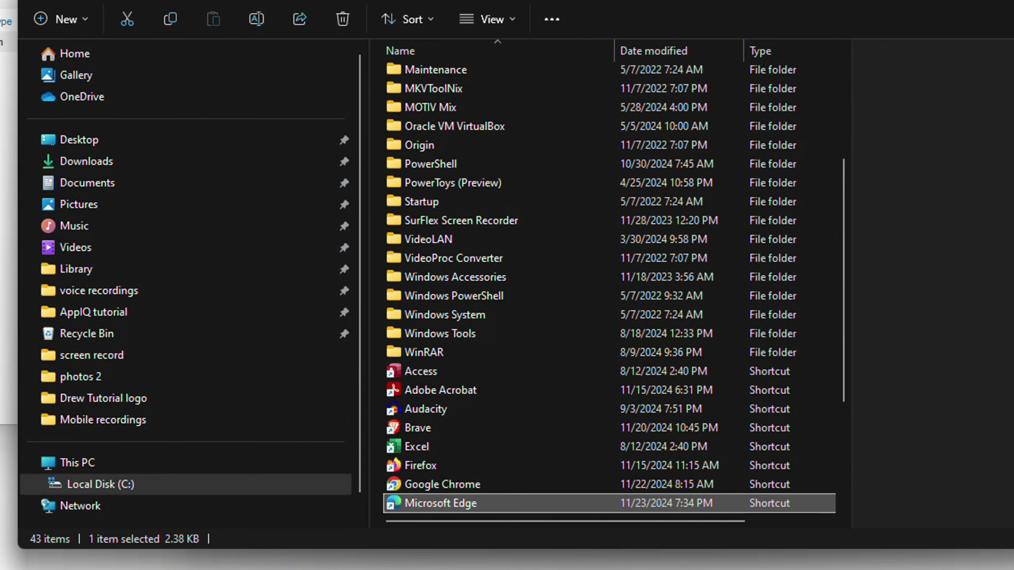
pyautogui.rightClick(429, 490)
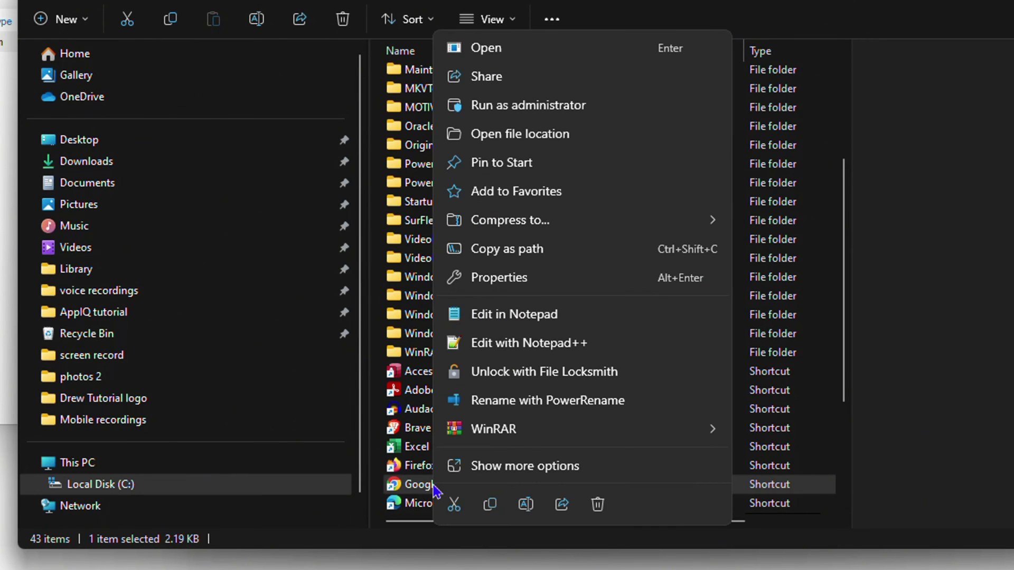
pyautogui.click(536, 136)
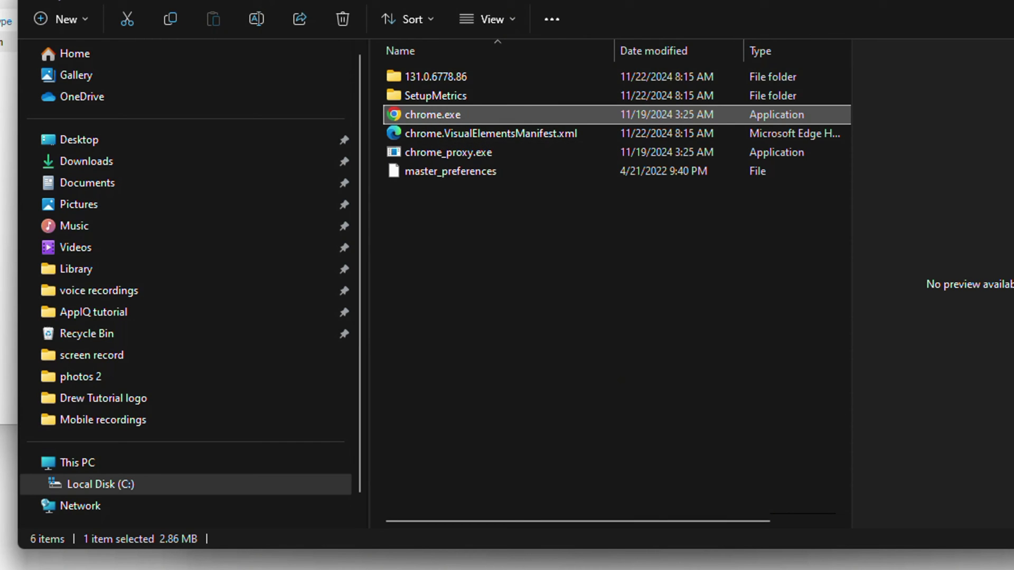
pyautogui.hotkey('alt', 'Left')
# Open Edge's Application folder and copy msedge.exe's full path with Copy as path.
pyautogui.scroll(-1, 446, 344)
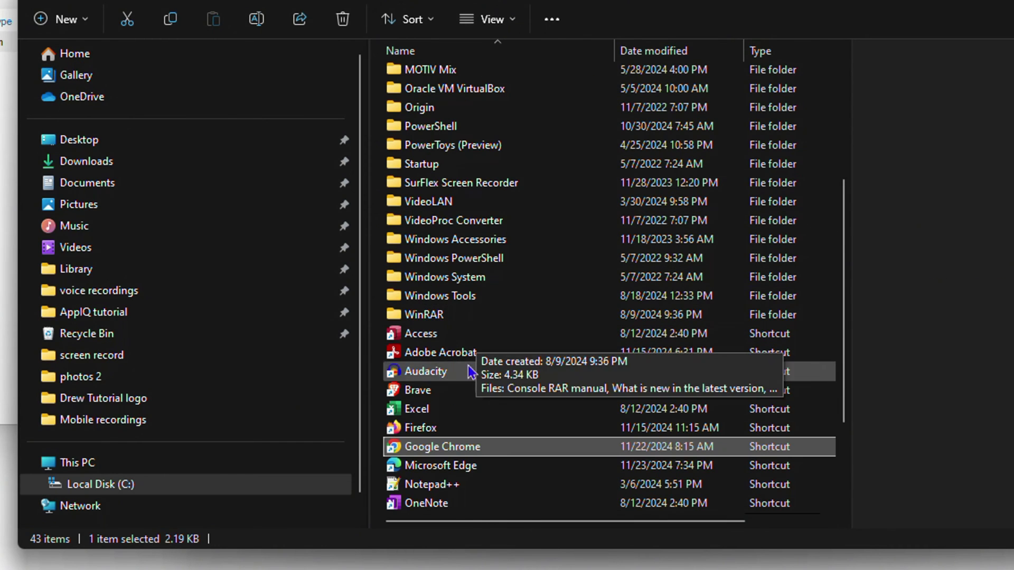
pyautogui.click(462, 467)
pyautogui.rightClick(462, 467)
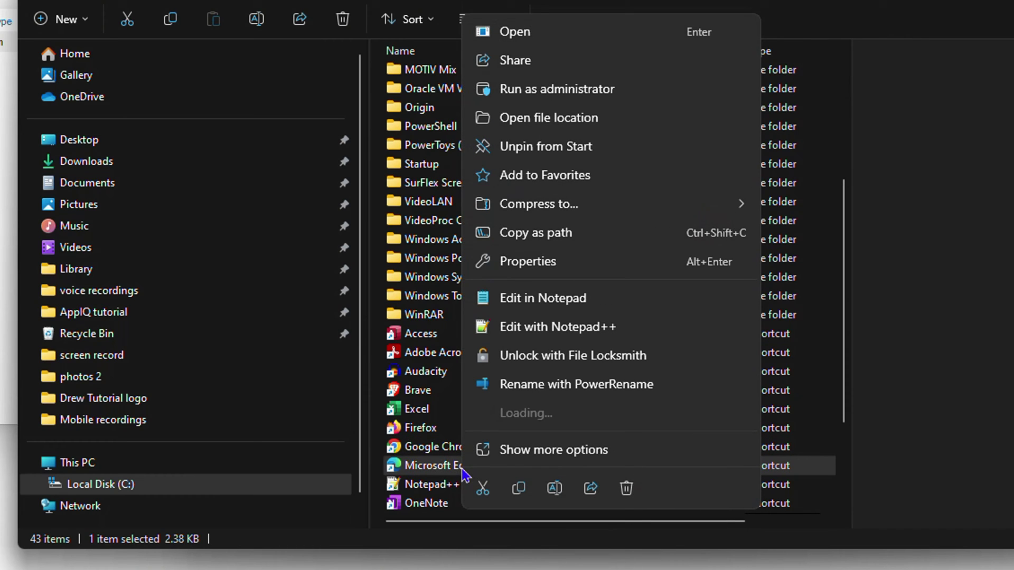
pyautogui.click(591, 124)
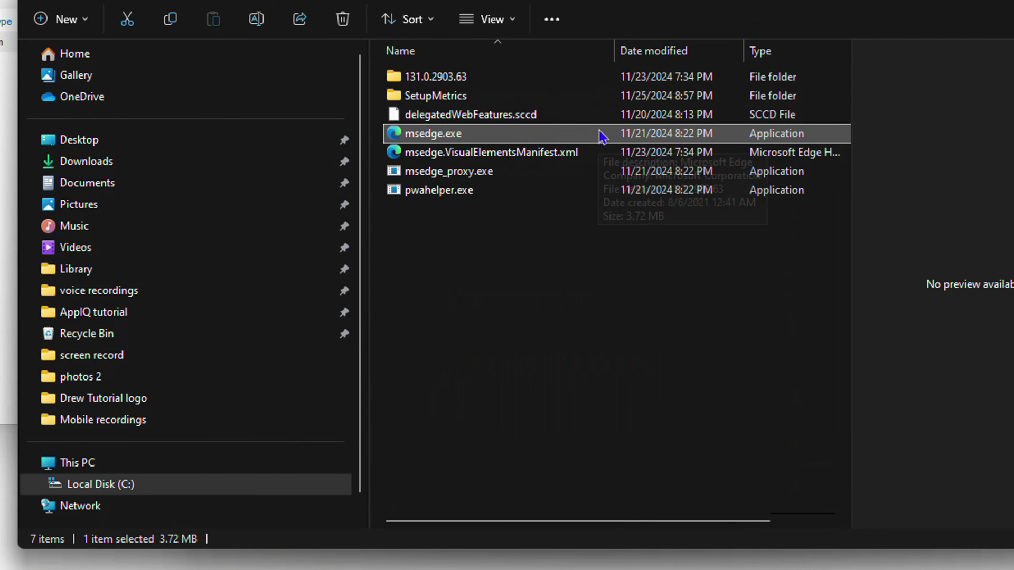
pyautogui.moveTo(436, 139)
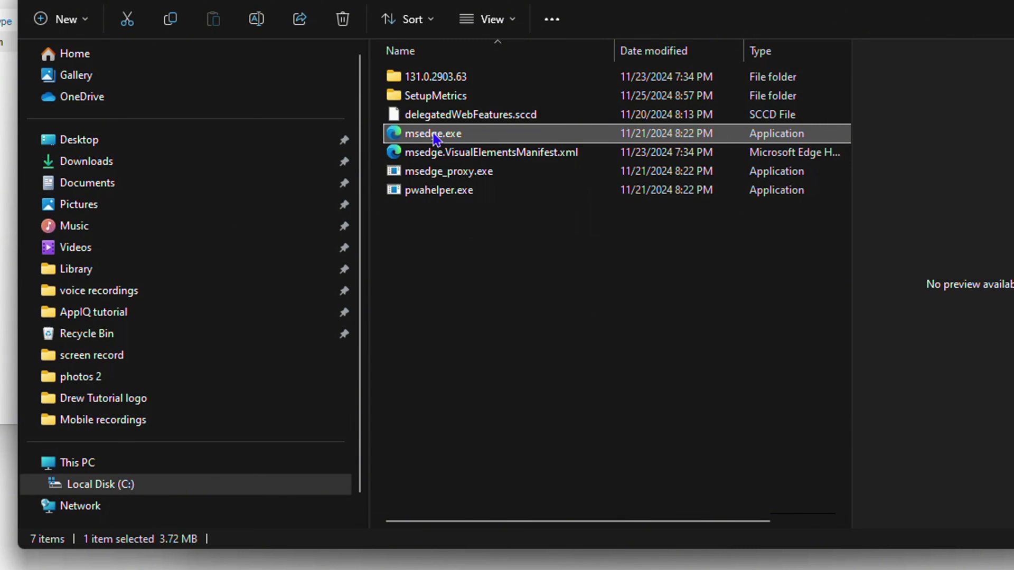
pyautogui.rightClick(435, 136)
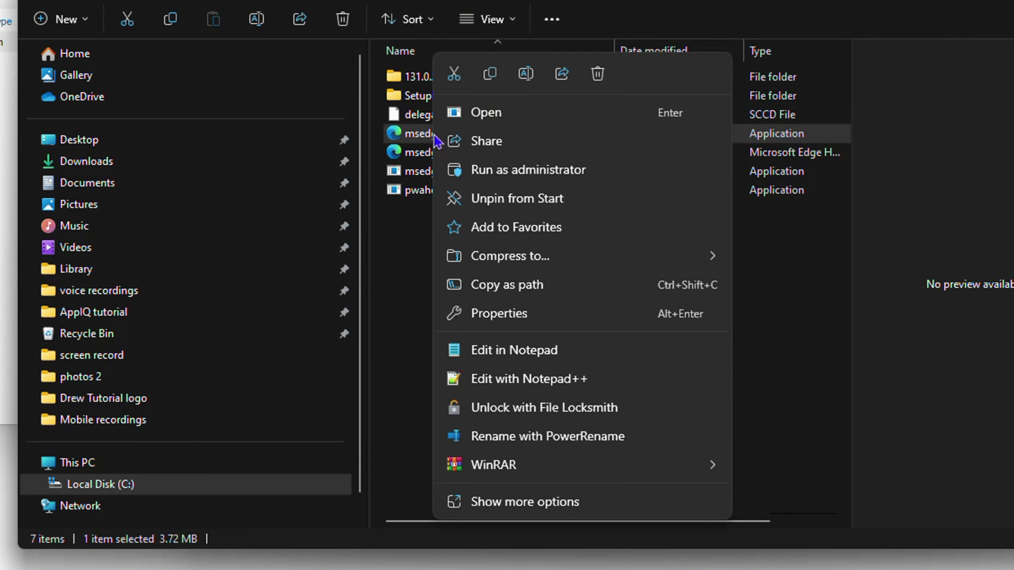
pyautogui.click(543, 286)
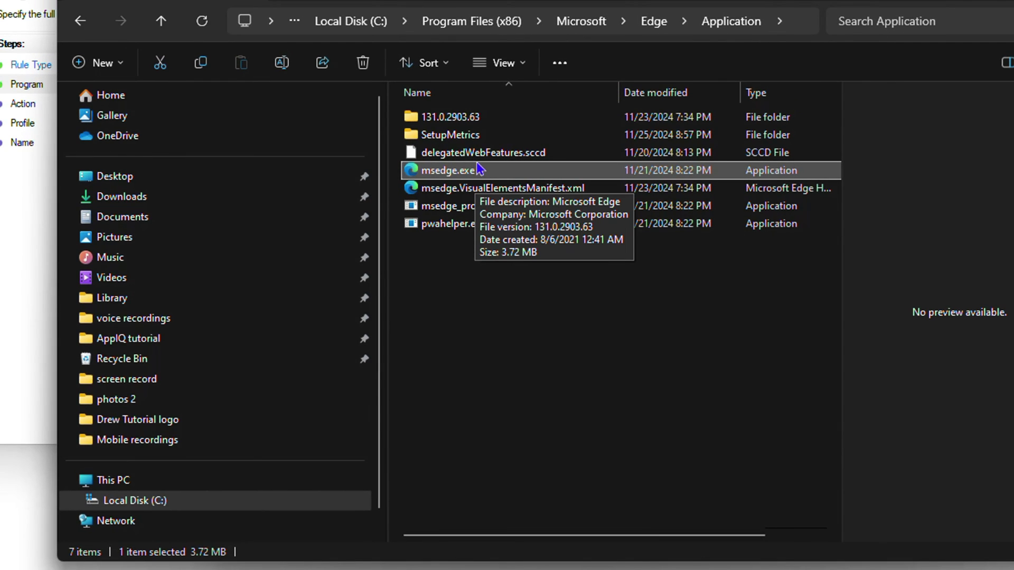
# Paste C:\Program Files (x86)\Microsoft\Edge\Application\msedge.exe as the program path without quotes, then continue.
pyautogui.click(863, 32)
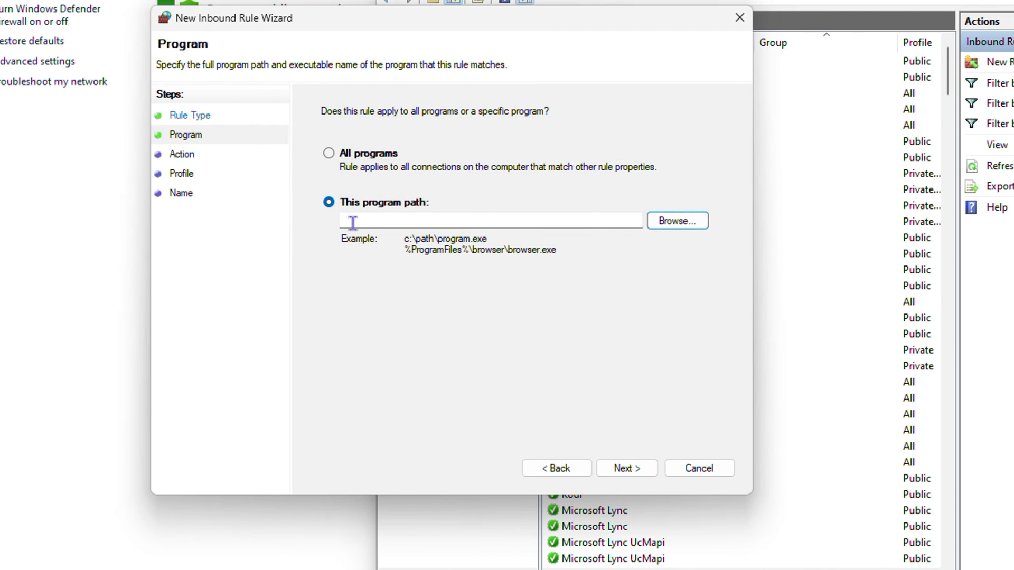
pyautogui.click(93, 222)
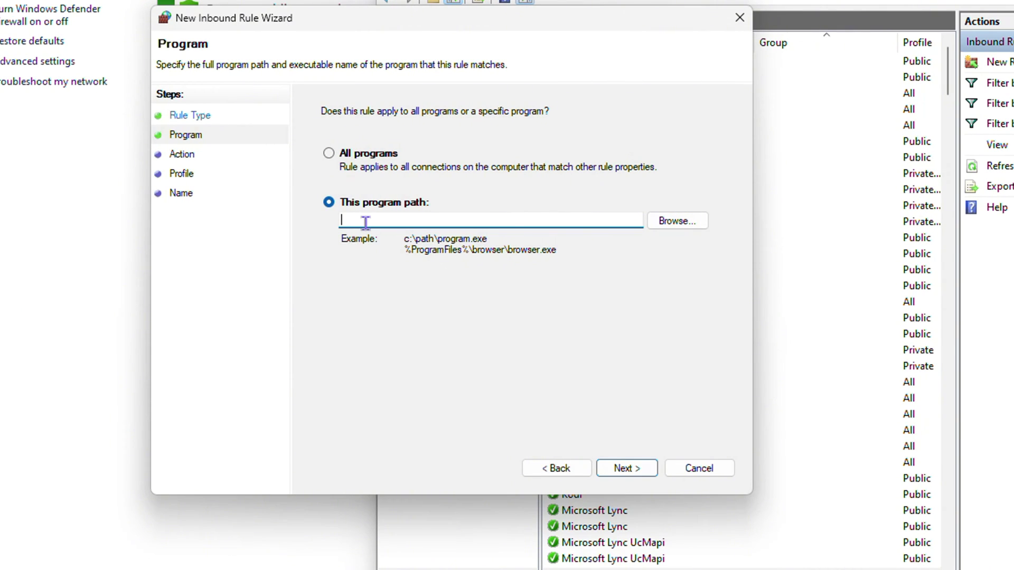
pyautogui.hotkey('ctrl', 'v')
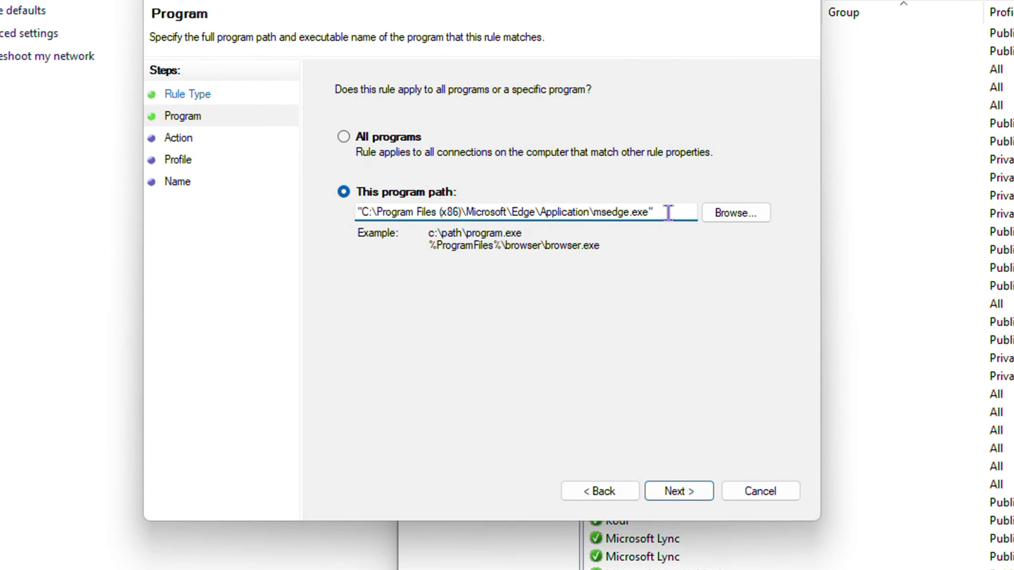
pyautogui.press('BackSpace')
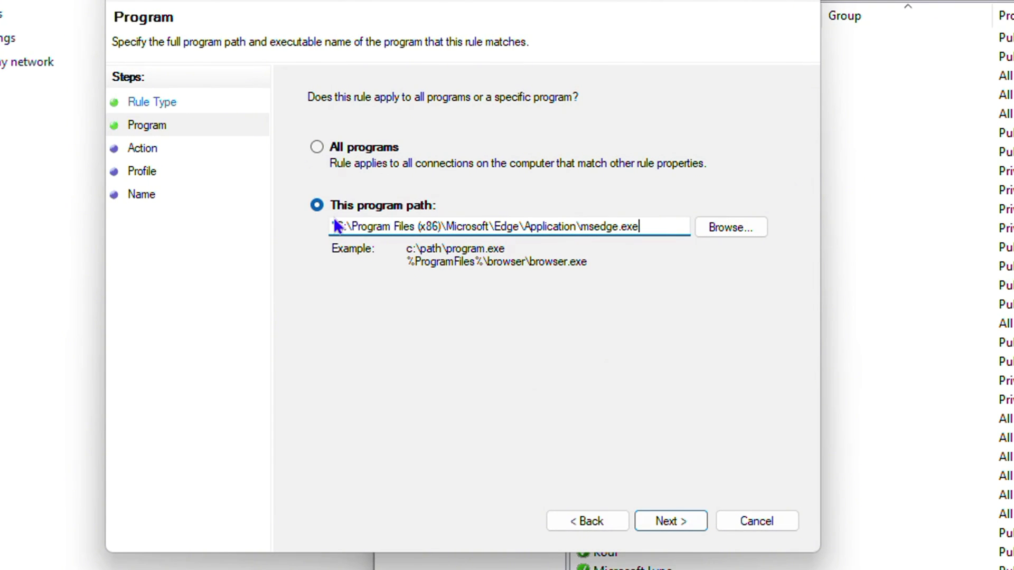
pyautogui.press('BackSpace')
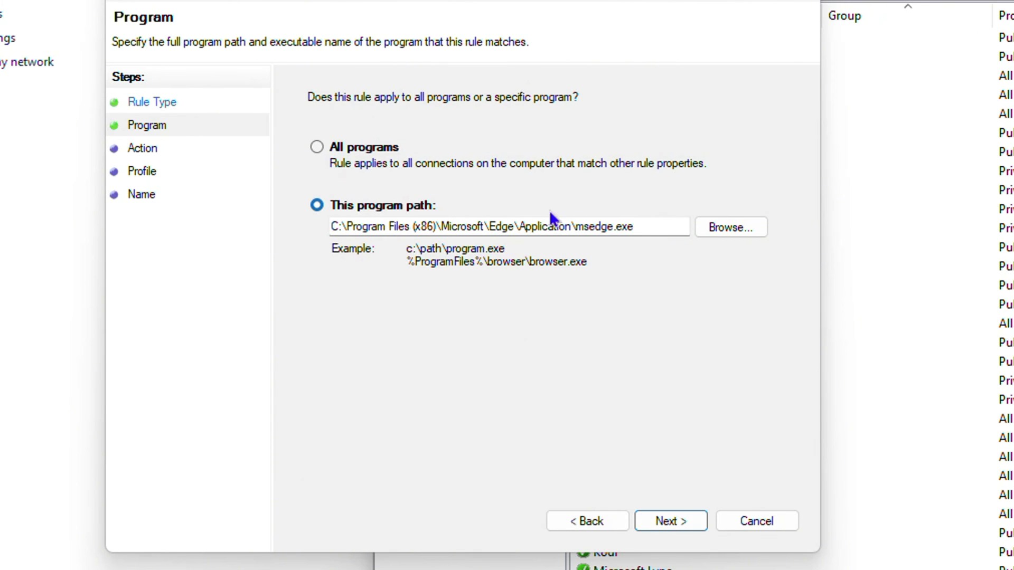
pyautogui.moveTo(650, 225); pyautogui.dragTo(301, 193)
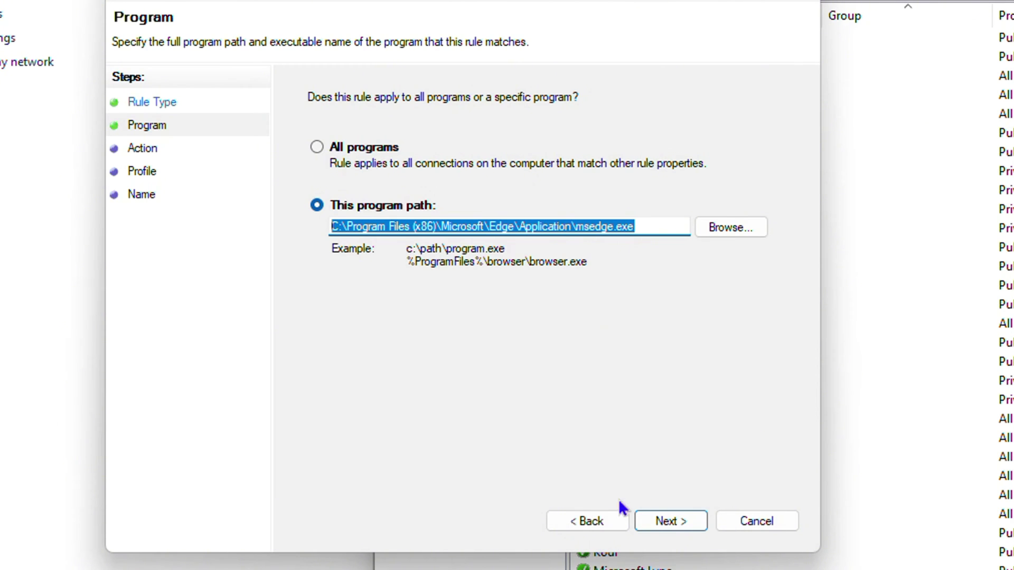
pyautogui.click(660, 521)
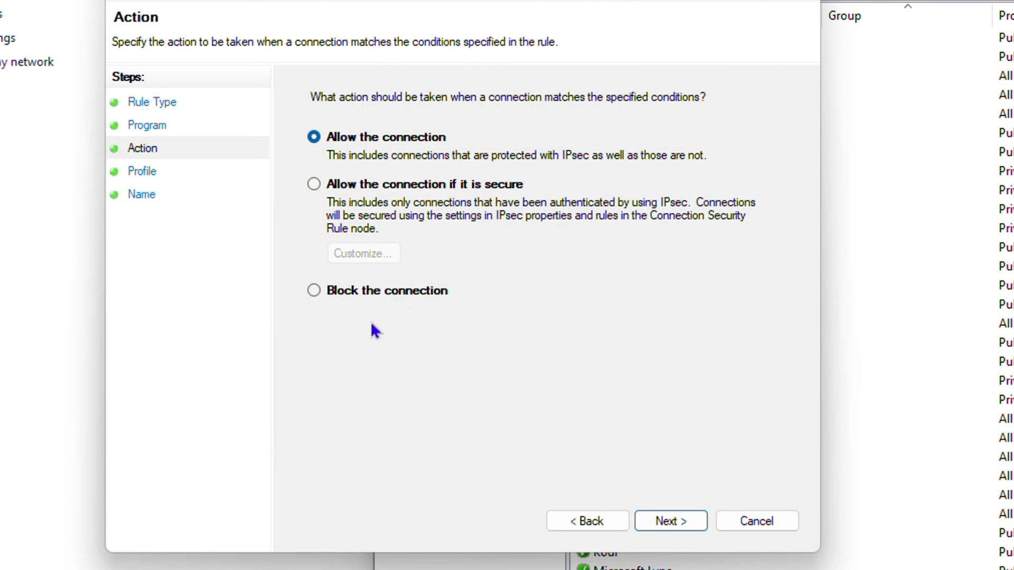
# Choose Block the connection, keep Domain, Private and Public profiles, and name the rule Edgeblock.
pyautogui.click(314, 291)
pyautogui.click(675, 521)
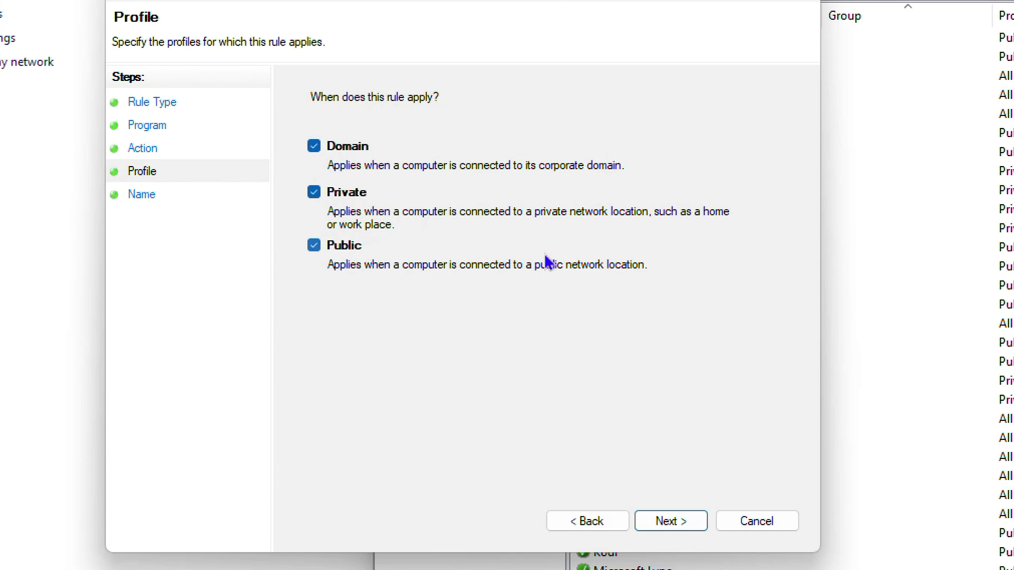
pyautogui.click(671, 523)
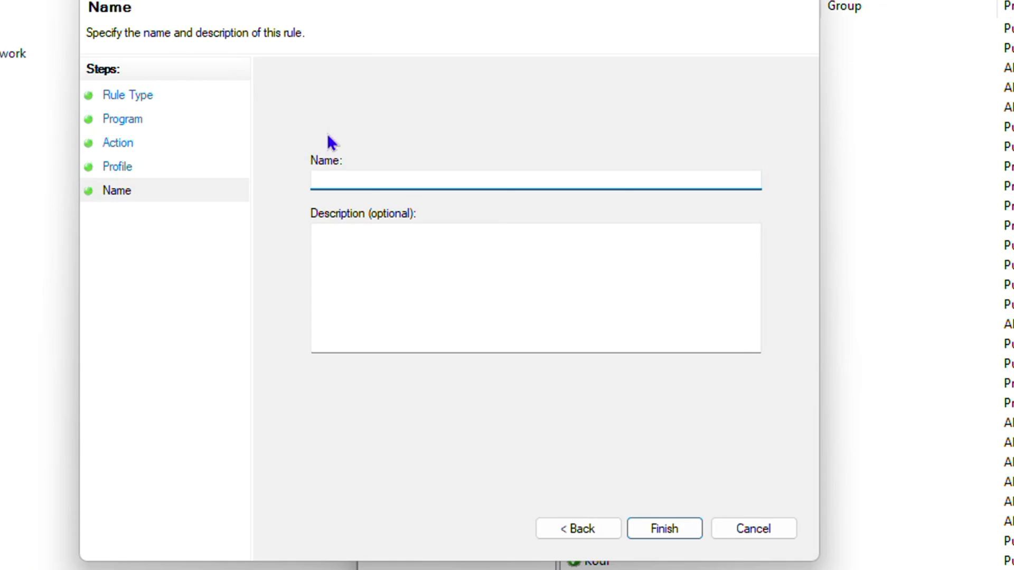
pyautogui.write('Ed')
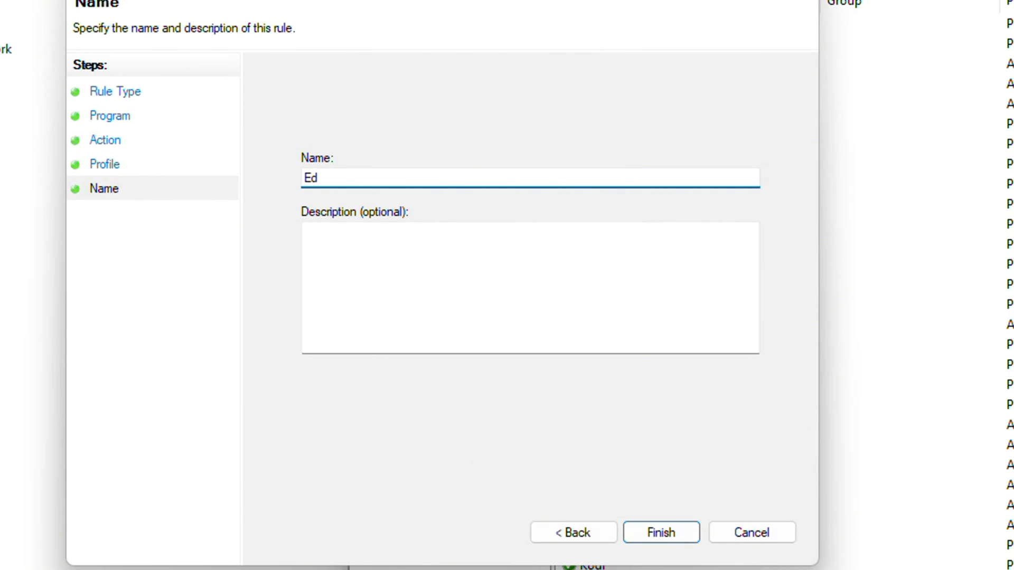
pyautogui.write('geblock')
# Save the inbound Edgeblock rule and start a new outbound Program rule.
pyautogui.click(657, 534)
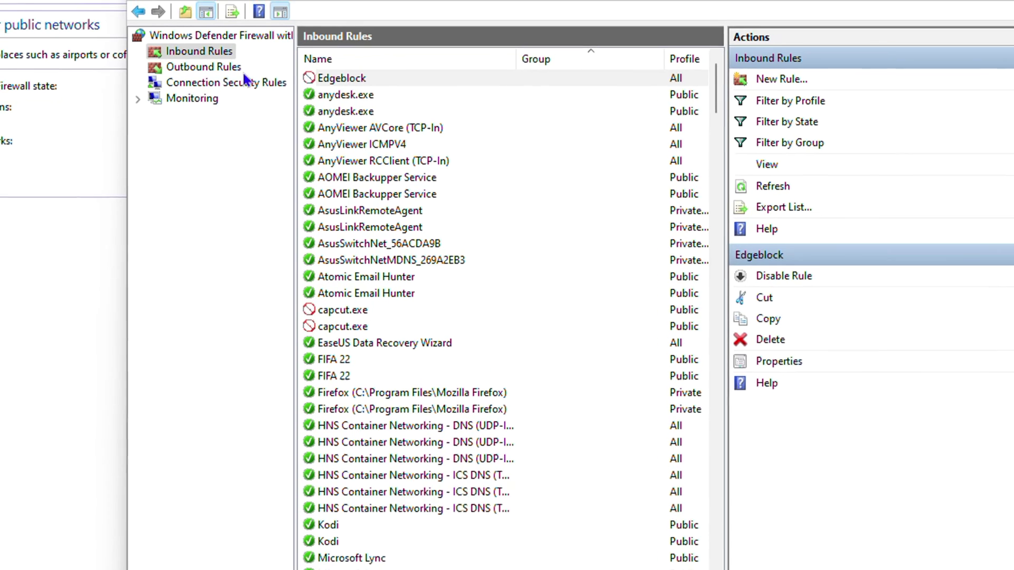
pyautogui.click(205, 66)
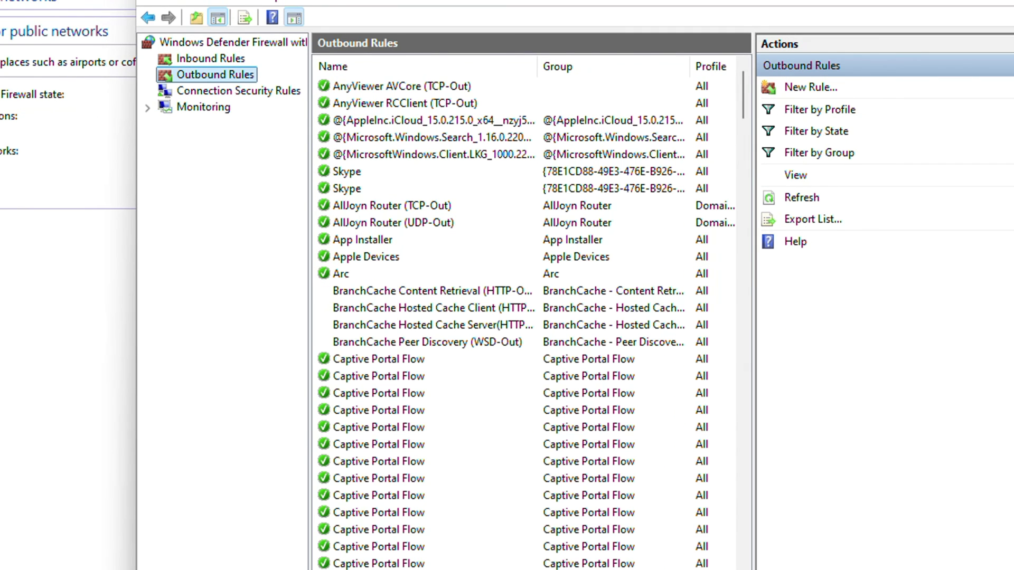
pyautogui.click(819, 87)
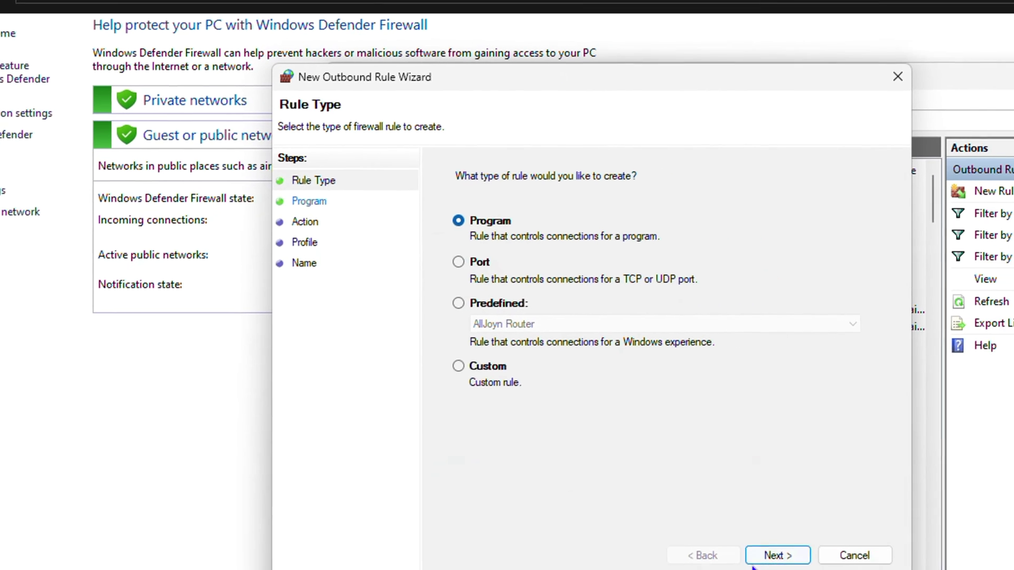
pyautogui.click(535, 516)
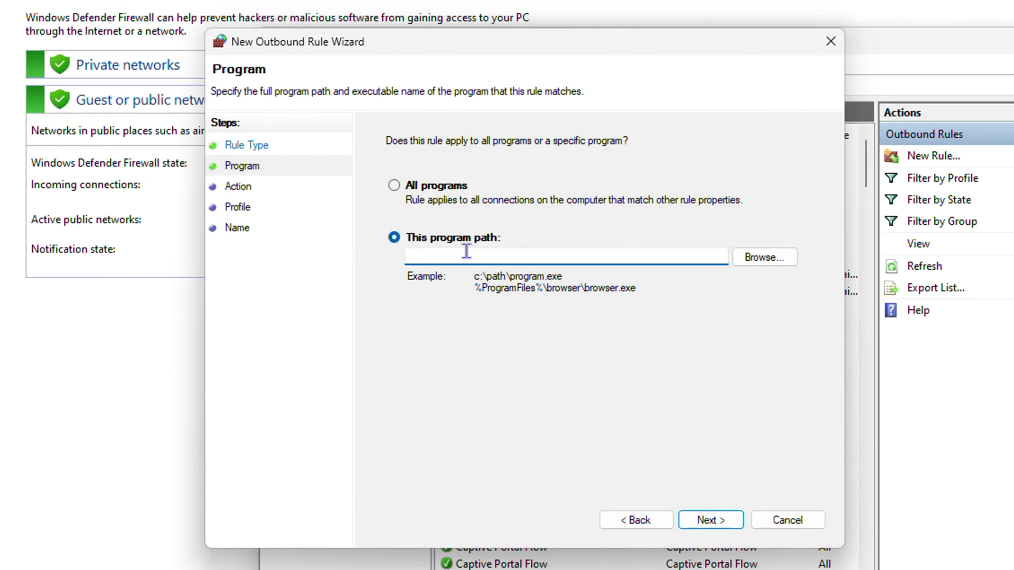
# Target msedge.exe, block on all profiles, name it Edgeblock, and finish the outbound rule.
pyautogui.hotkey('ctrl', 'v')
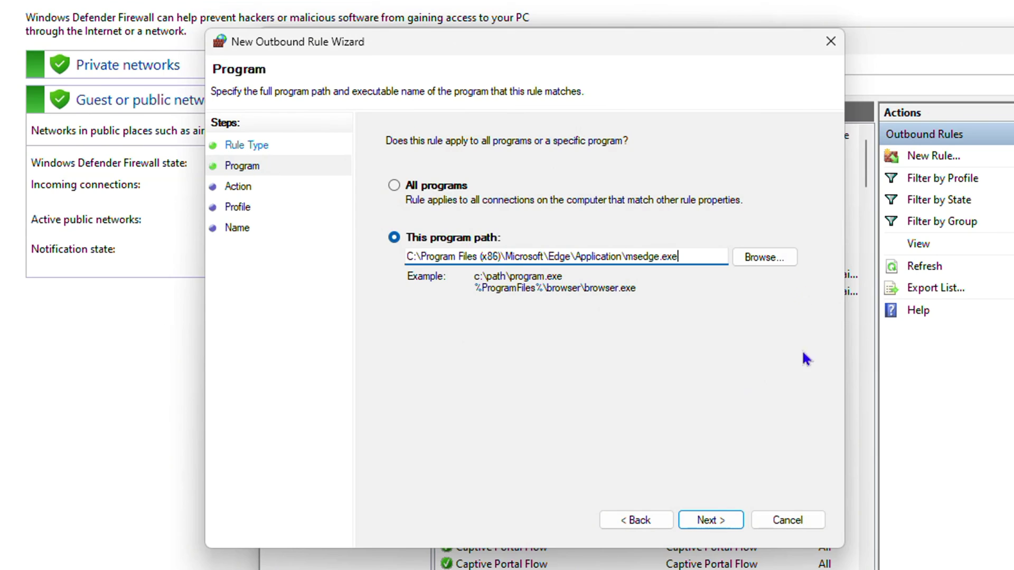
pyautogui.click(710, 529)
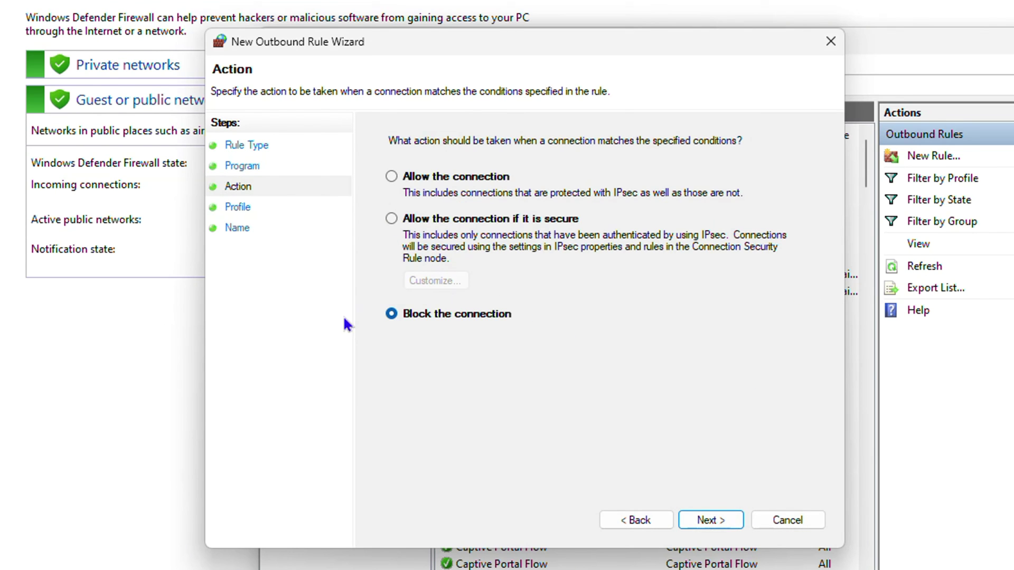
pyautogui.click(710, 524)
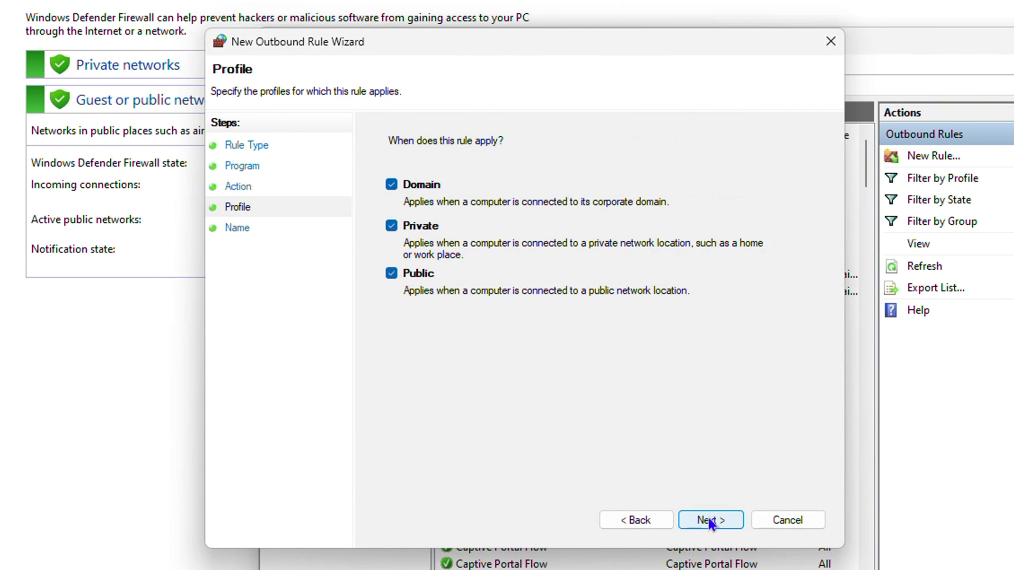
pyautogui.click(710, 522)
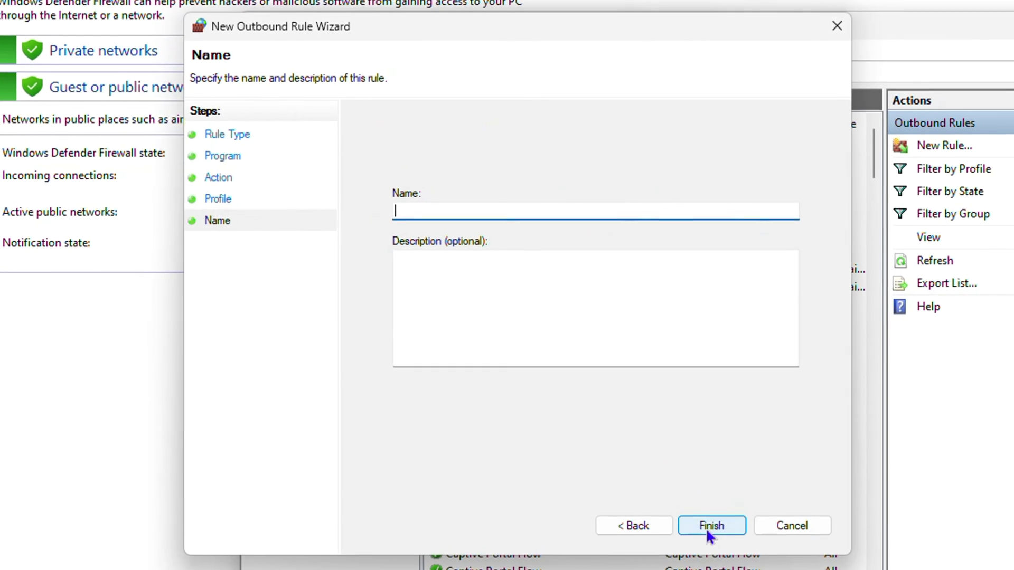
pyautogui.write('Edgeblock')
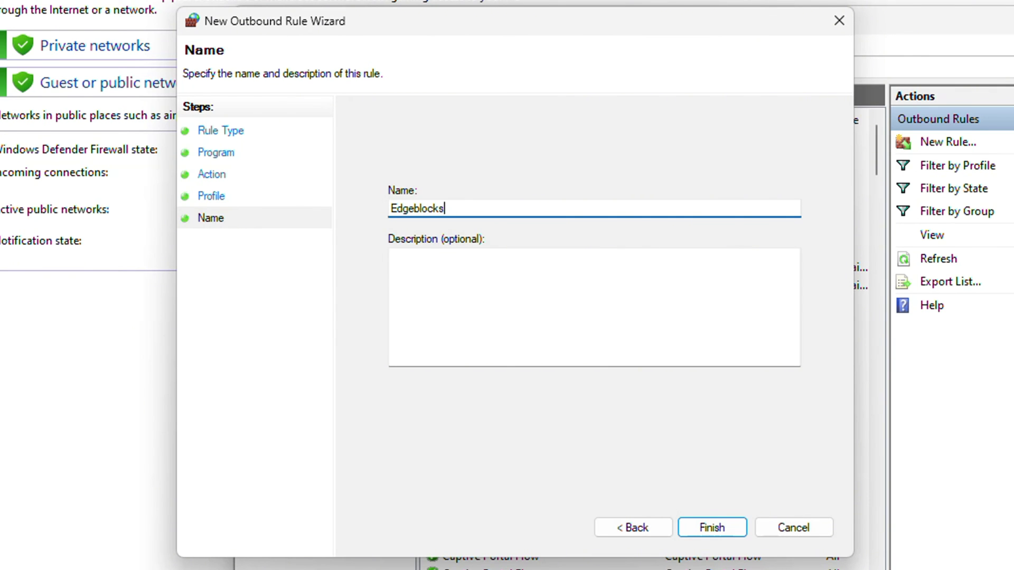
pyautogui.click(727, 529)
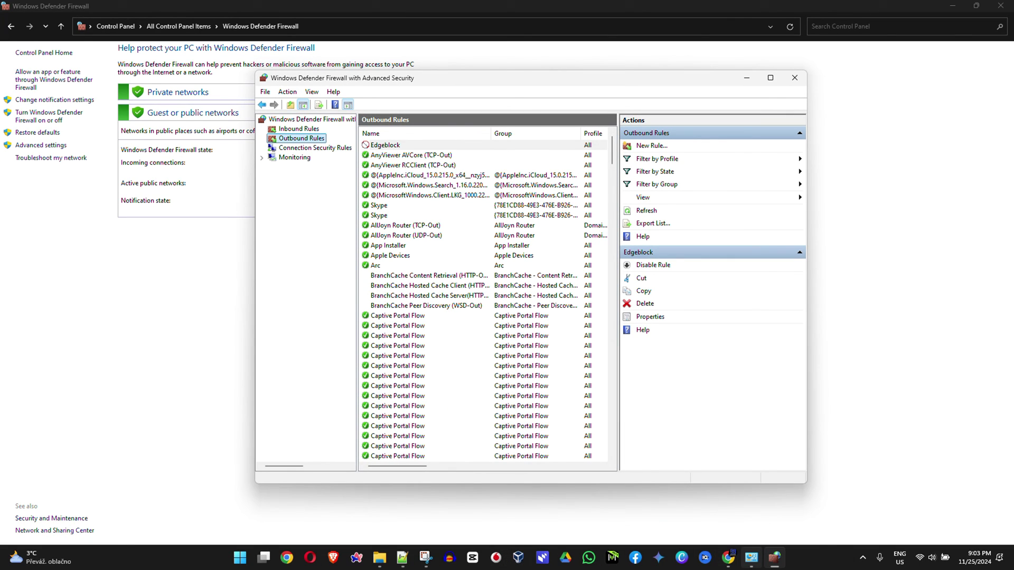
# Launch Microsoft Edge from Start to test whether google.com is blocked.
pyautogui.moveTo(759, 566)
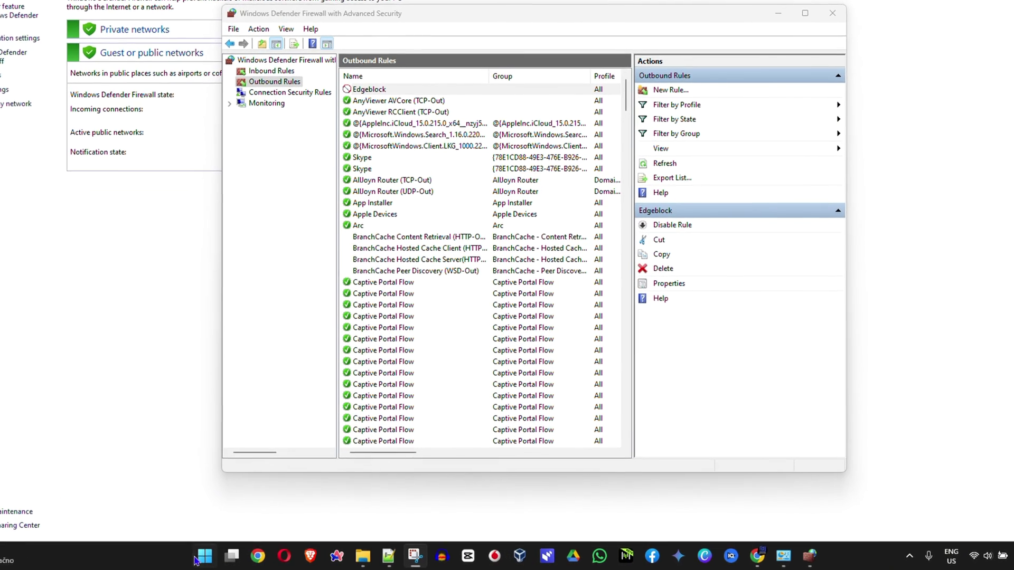
pyautogui.click(241, 562)
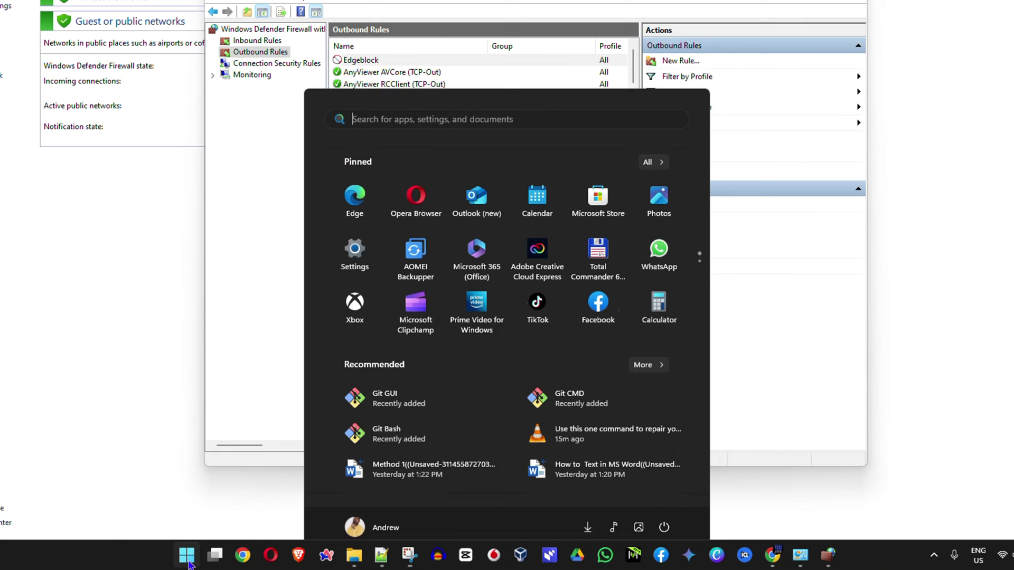
pyautogui.click(355, 190)
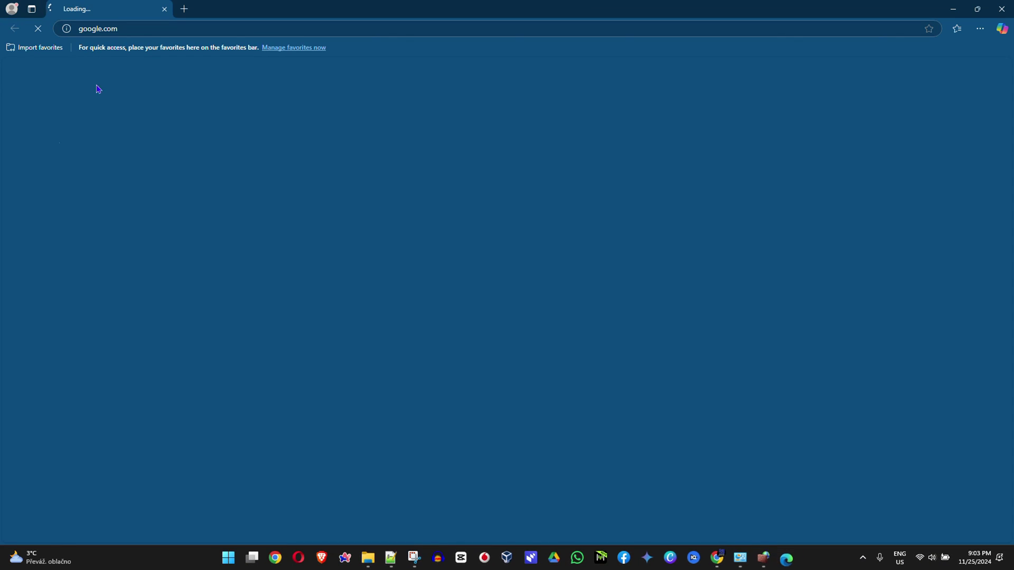